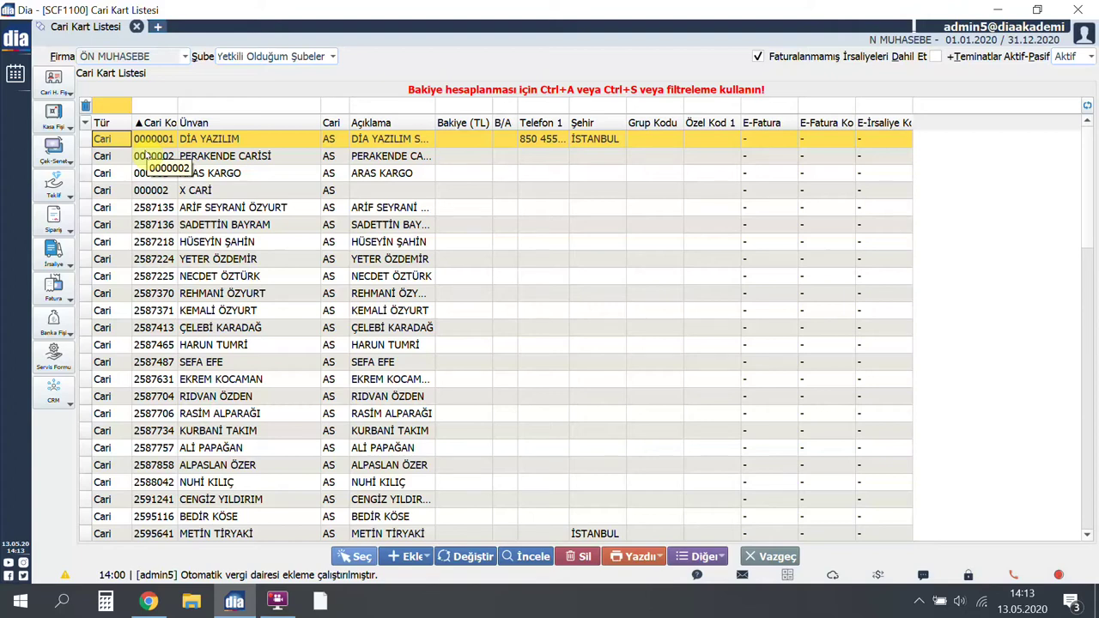
# - Check the options for adding an account card, and open the DİA YAZILIM card for editing
pyautogui.click(407, 556)
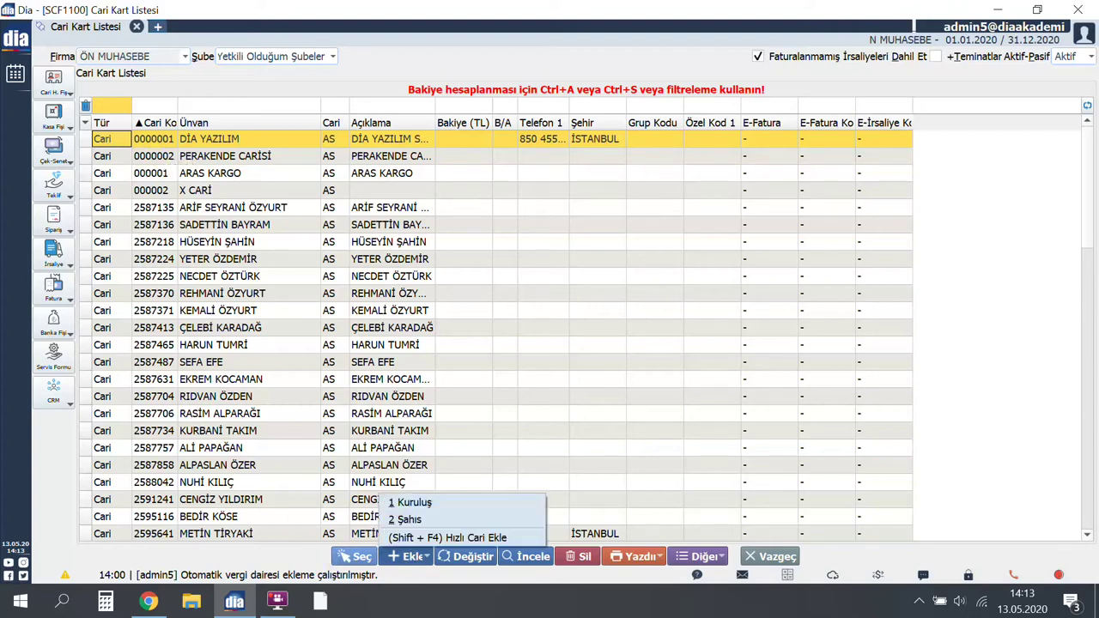
pyautogui.click(455, 537)
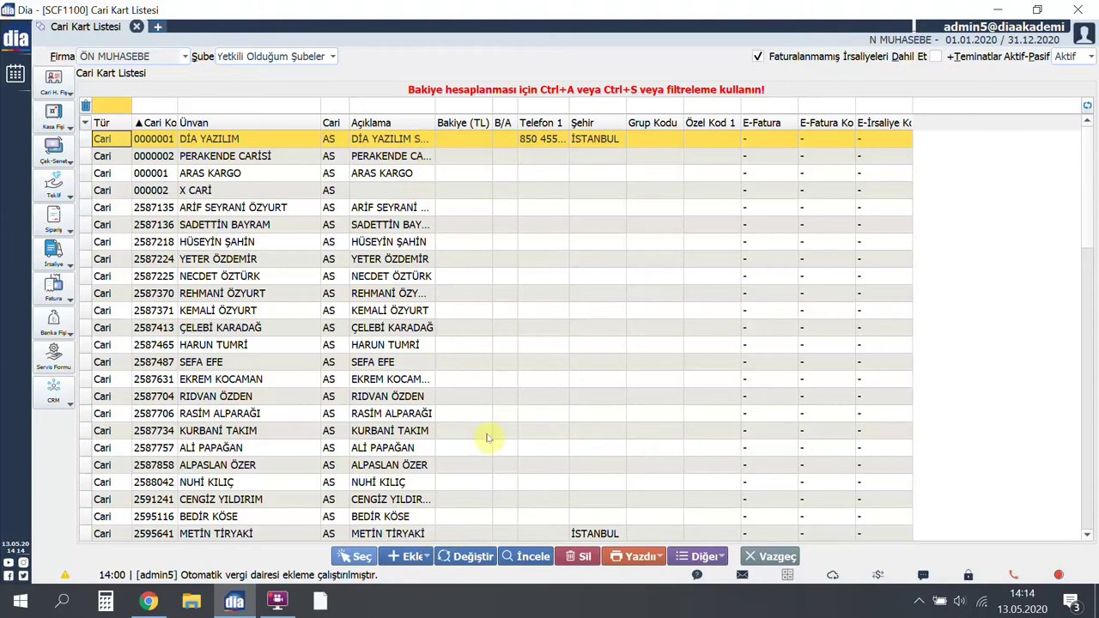
pyautogui.click(481, 558)
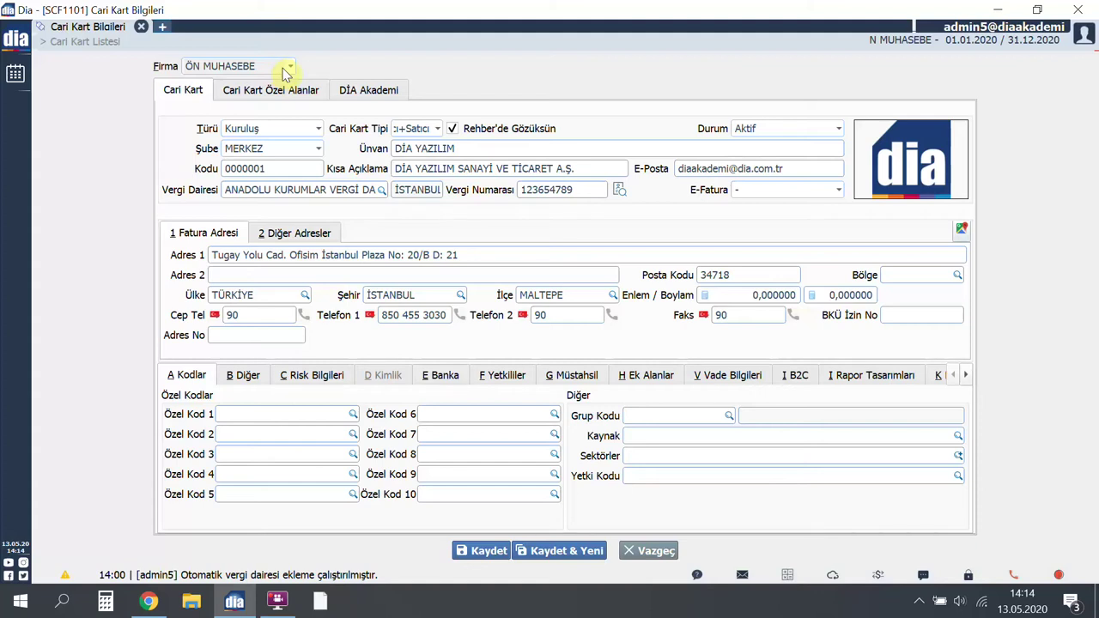
# - Examine the available options for the card's Türü, Cari Kart Tipi and Durum fields
pyautogui.click(318, 129)
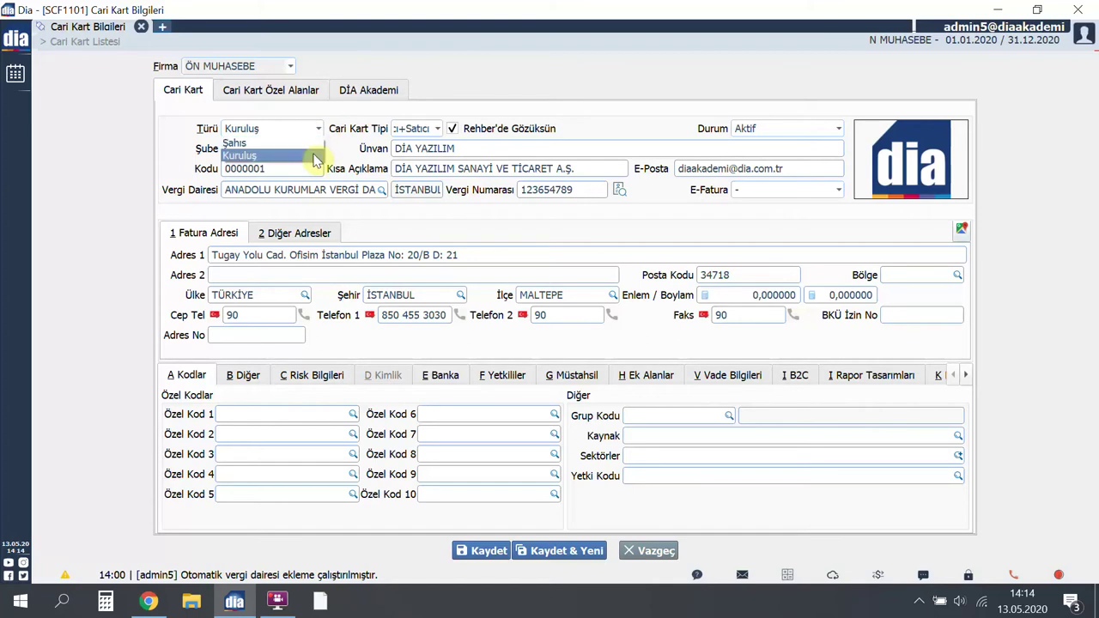
pyautogui.click(318, 129)
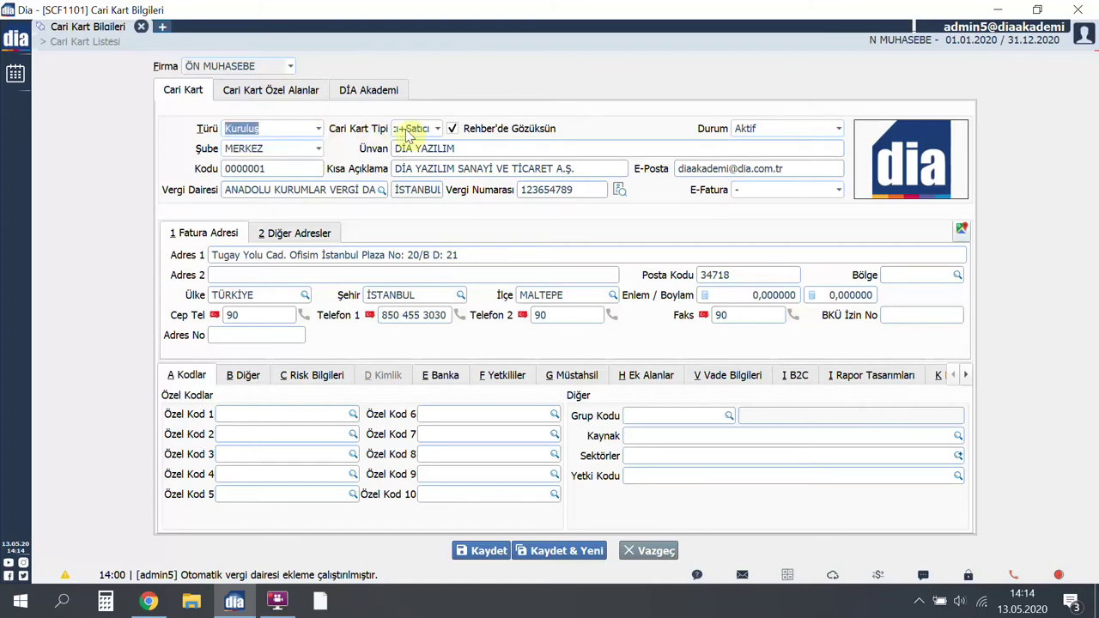
pyautogui.click(437, 128)
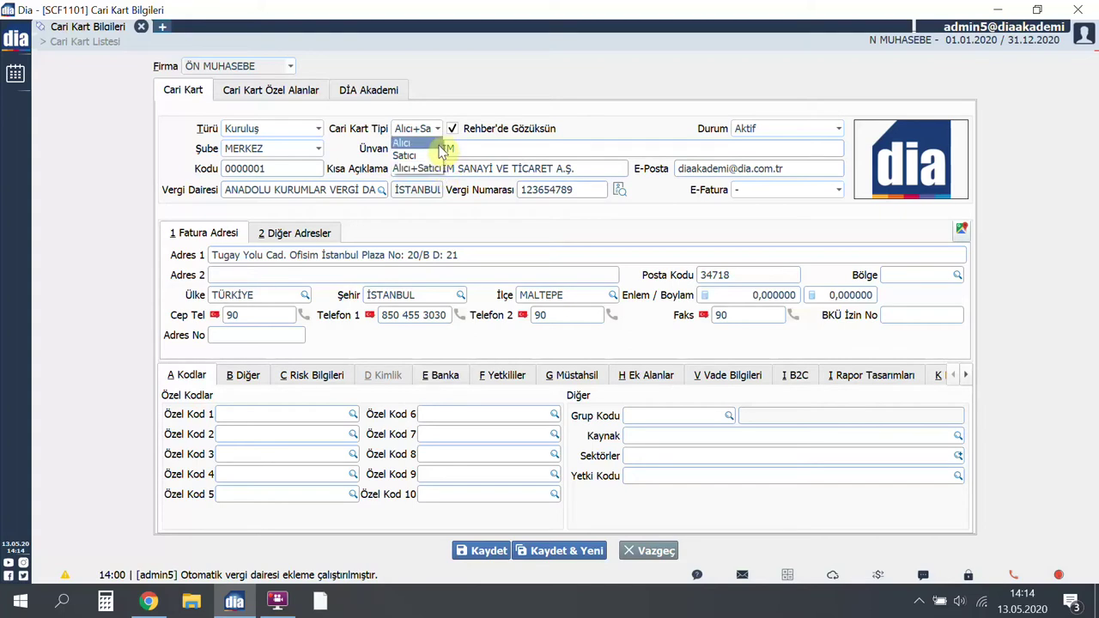
pyautogui.click(502, 116)
pyautogui.click(838, 128)
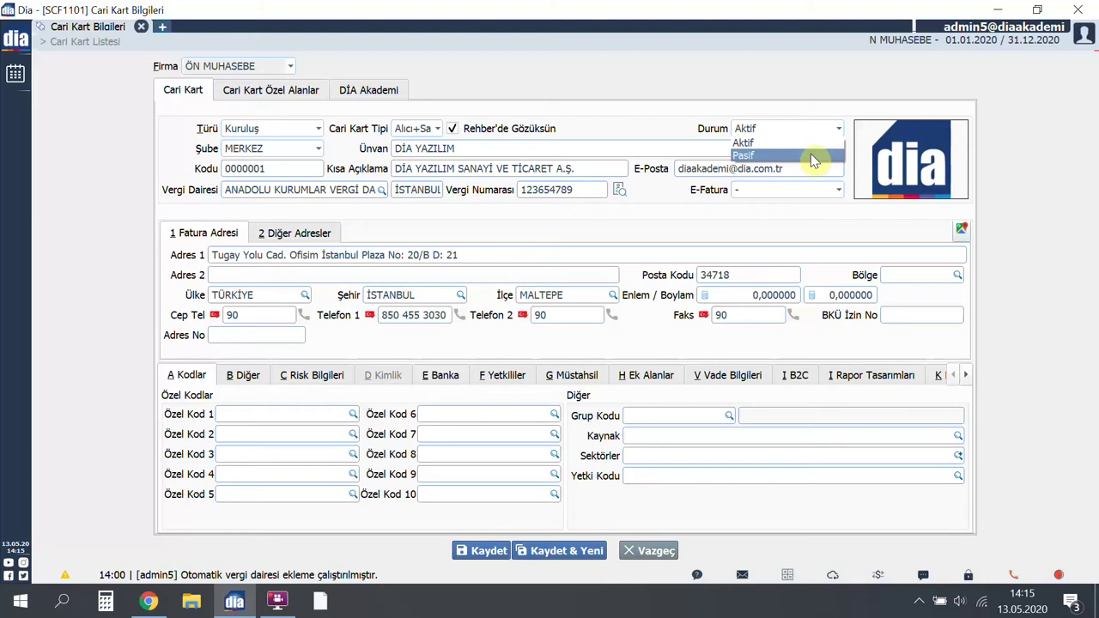
pyautogui.click(567, 130)
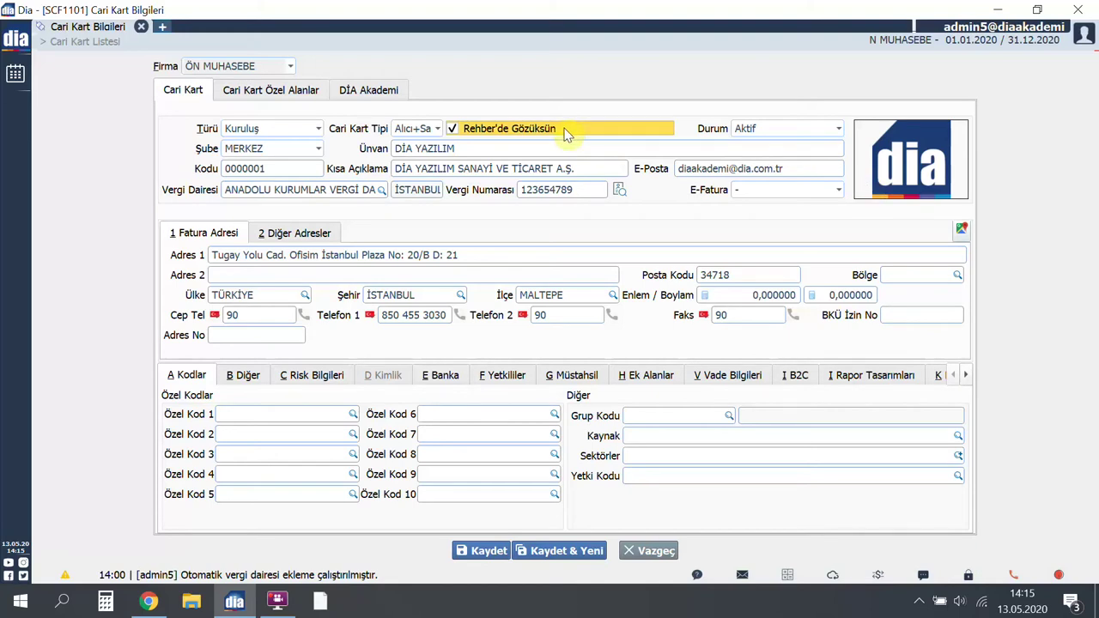
# - Set the card's branch (Şube) to Genel and give it a new account code
pyautogui.click(318, 150)
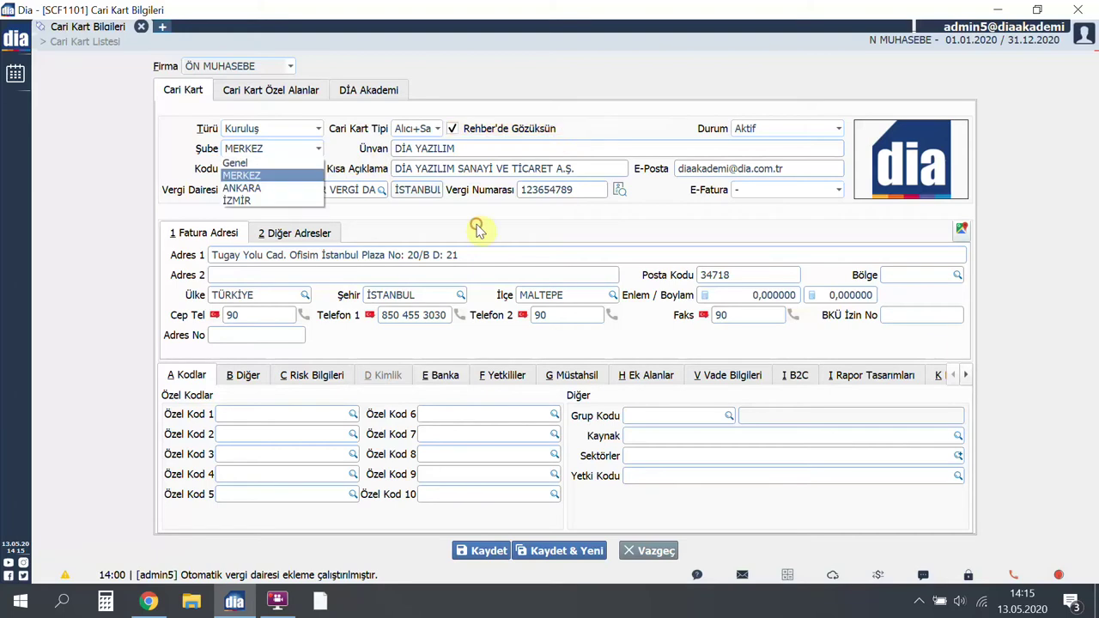
pyautogui.click(314, 165)
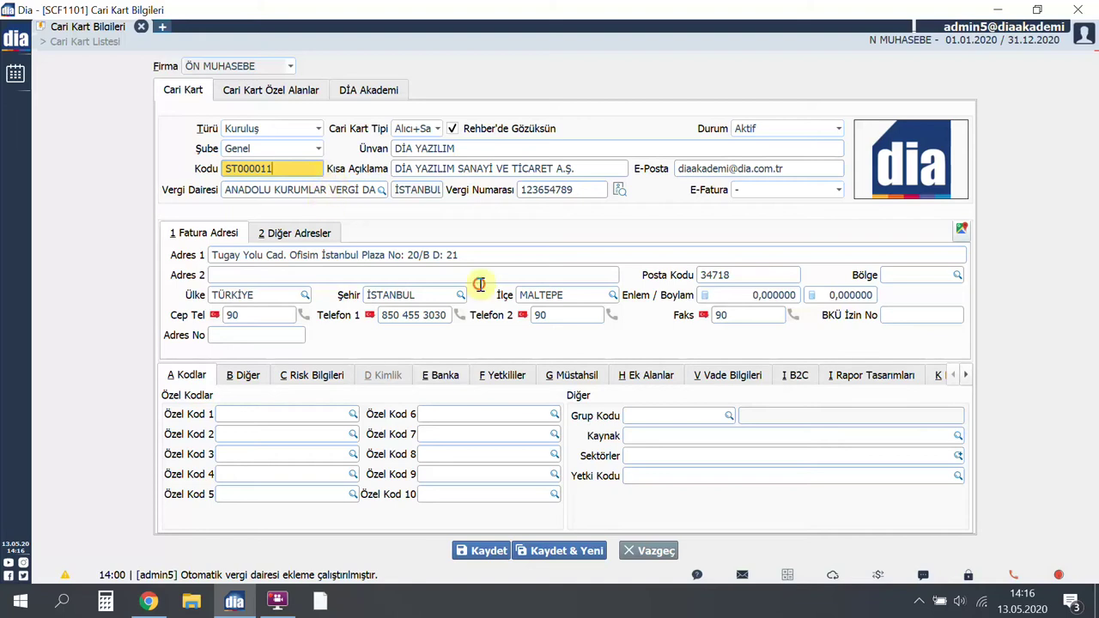
# - Open the tax office list, clear its filter and automatically add the missing tax offices
pyautogui.click(321, 189)
pyautogui.doubleClick(321, 189)
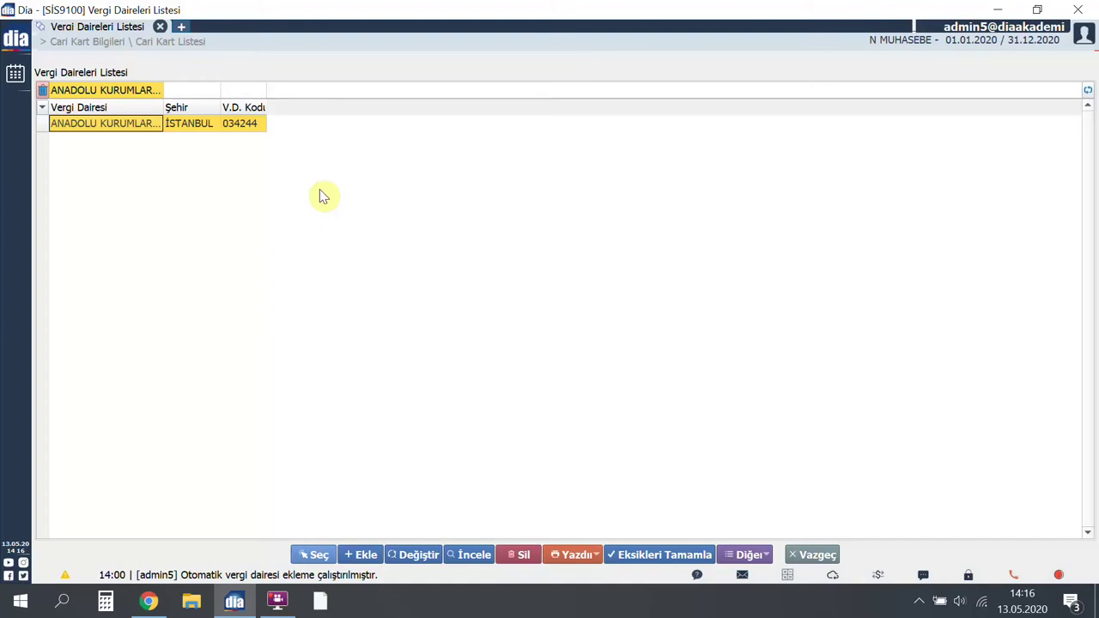
pyautogui.click(42, 90)
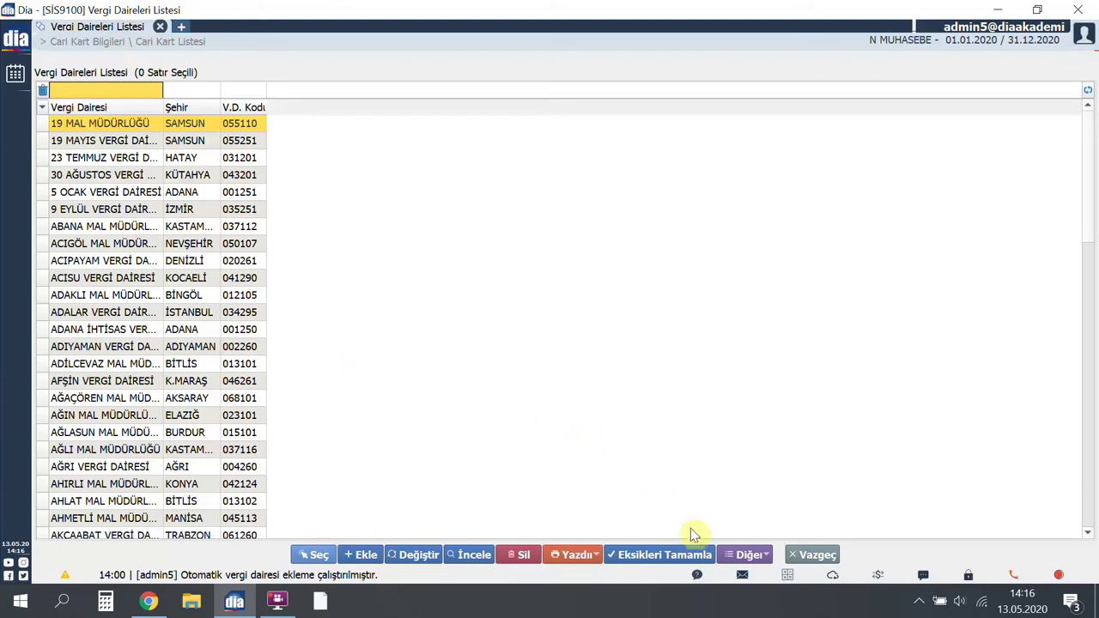
pyautogui.click(697, 558)
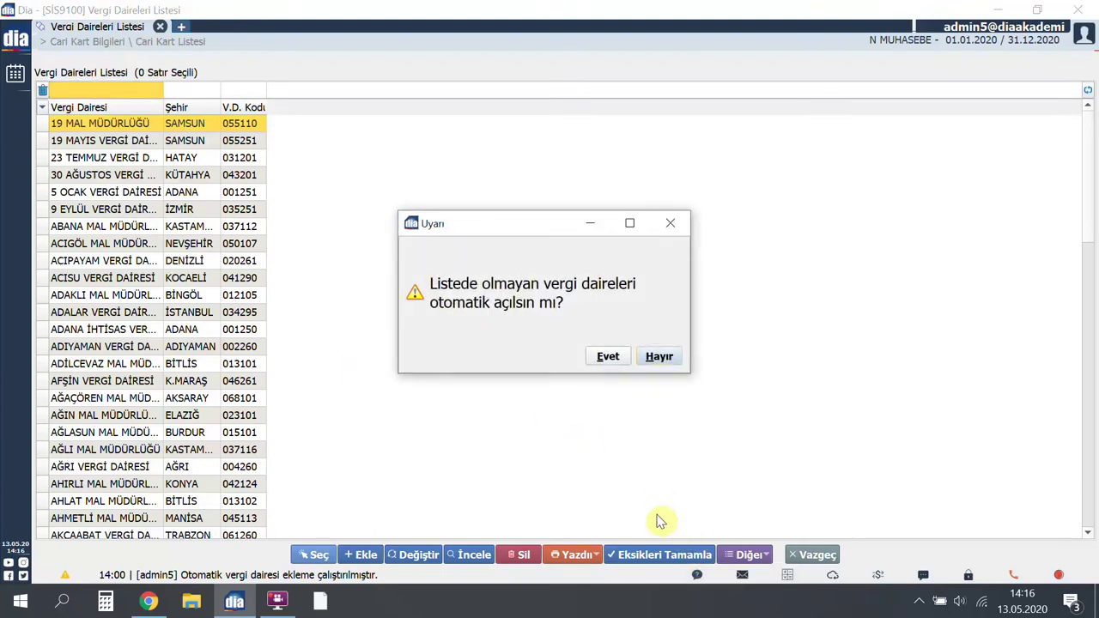
pyautogui.click(606, 358)
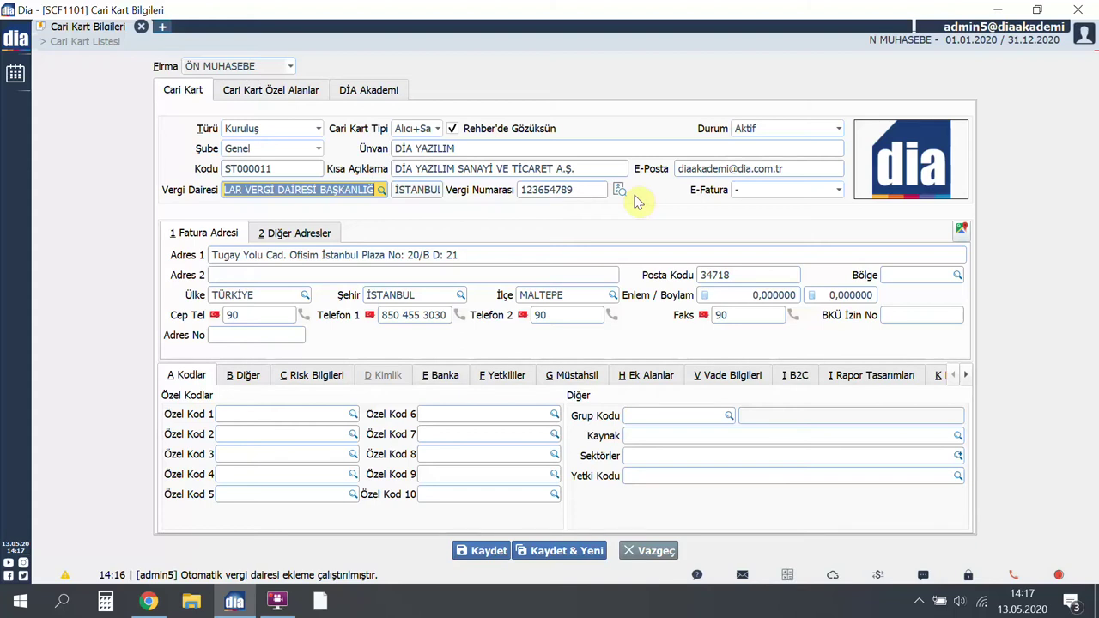
# - Examine the E-Fatura types available for the account card
pyautogui.click(773, 192)
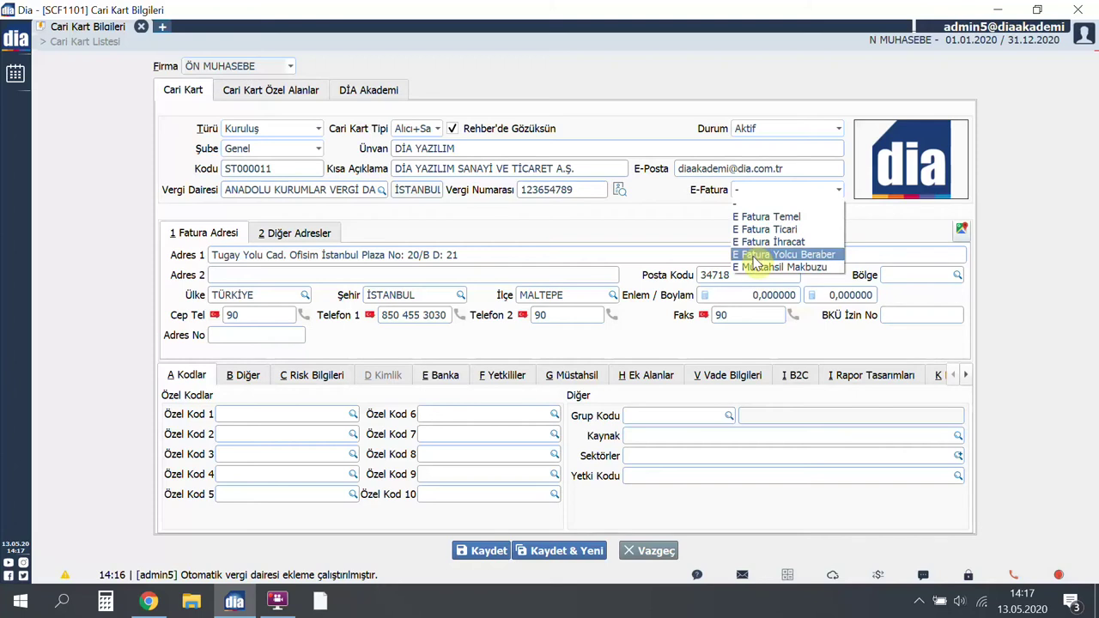
pyautogui.click(652, 239)
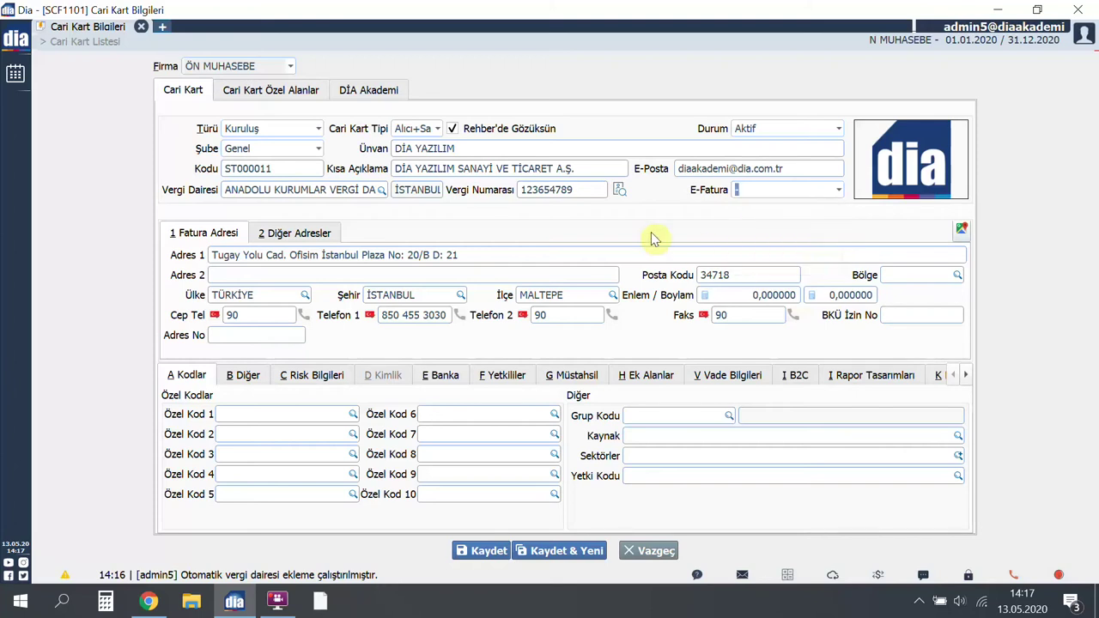
# - Inspect the card's image list and the file selection for an empty slot, and view the card's other addresses
pyautogui.doubleClick(877, 159)
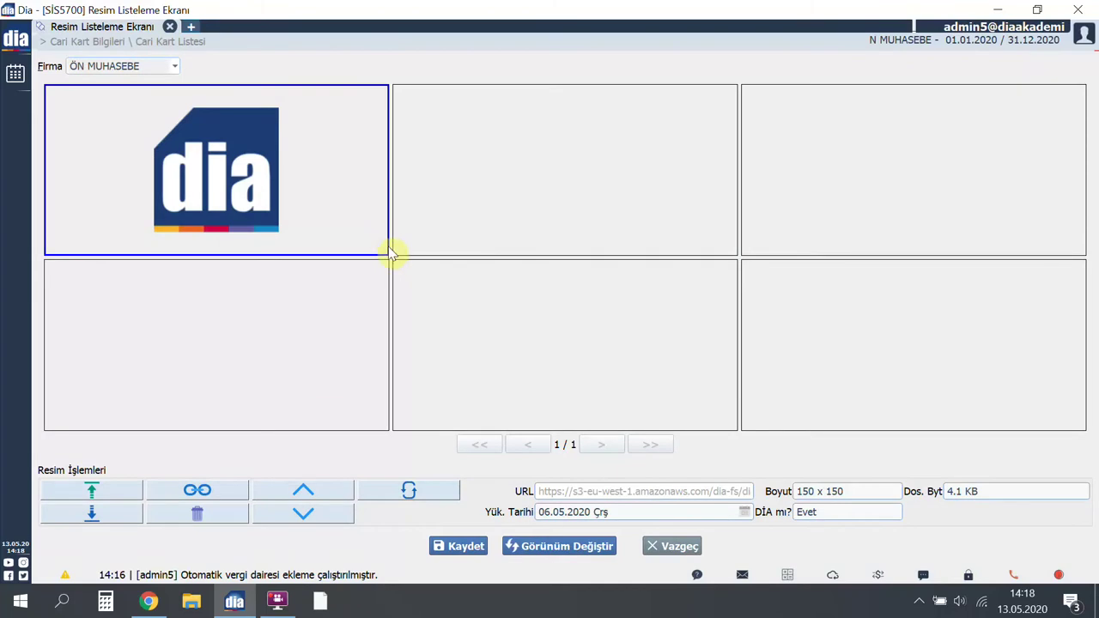
pyautogui.click(449, 243)
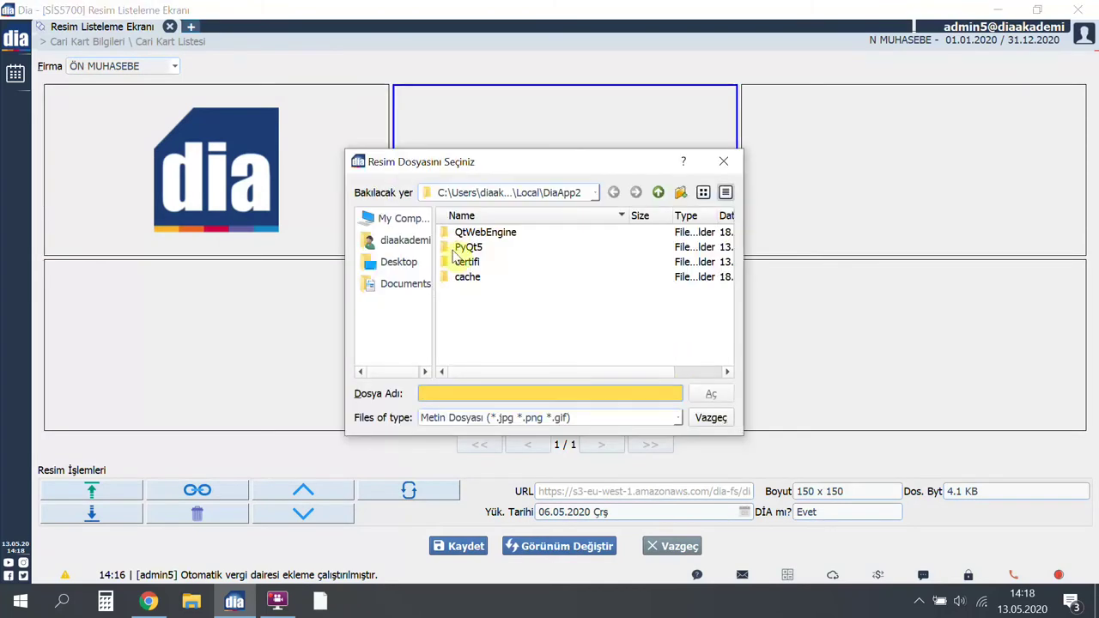
pyautogui.click(711, 418)
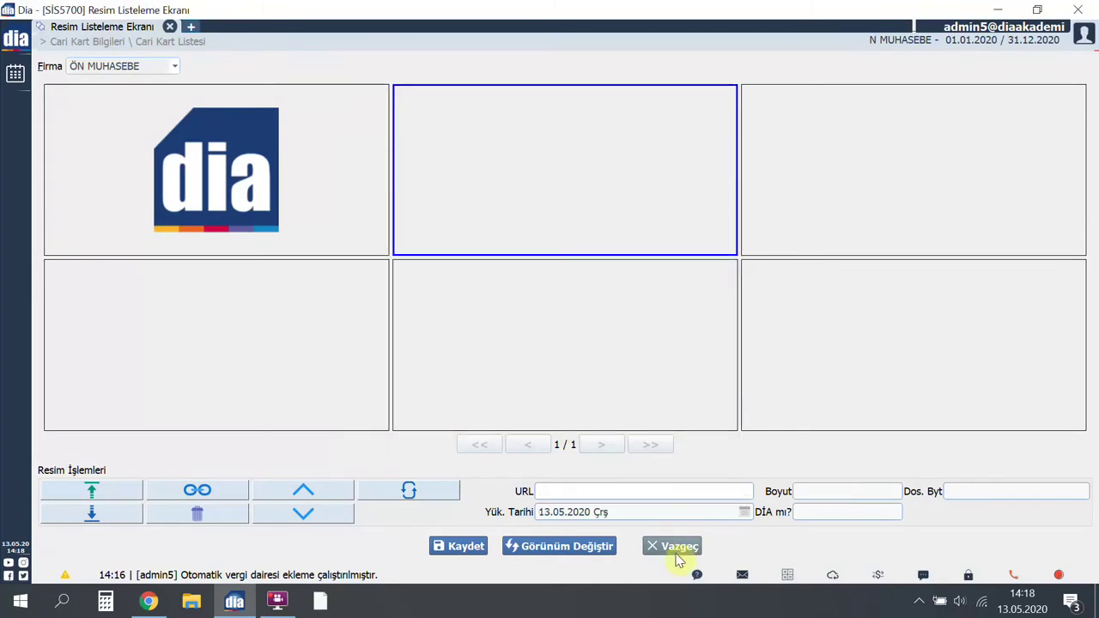
pyautogui.click(679, 547)
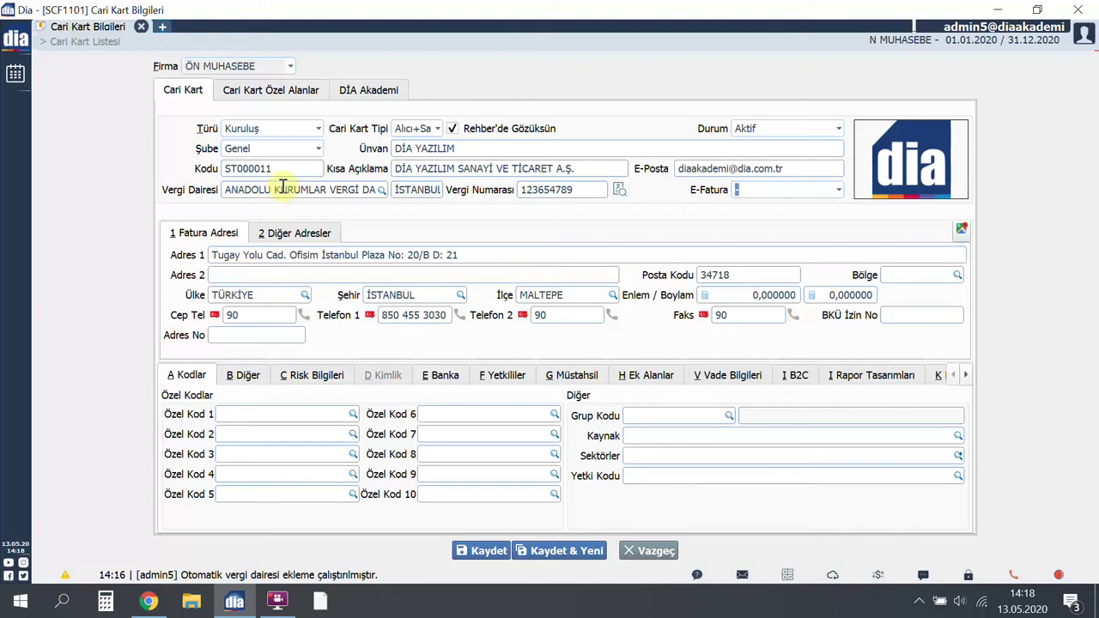
pyautogui.click(297, 235)
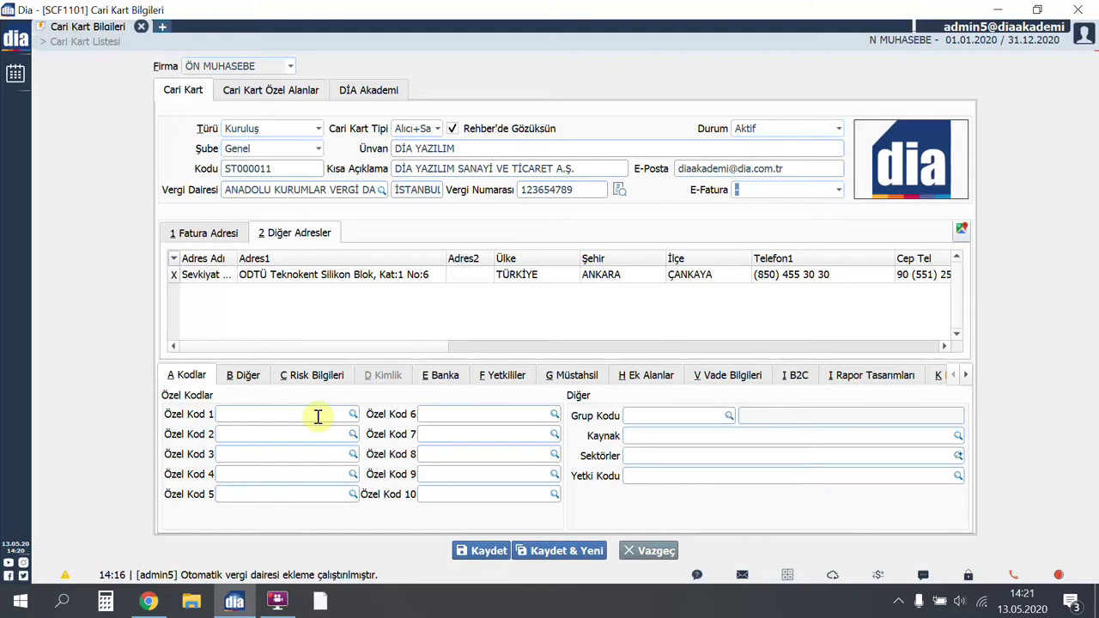
# - Find and open Sistem Parametreleri, search its parameter groups for "cari" and select the CARİ group
pyautogui.press('Escape')
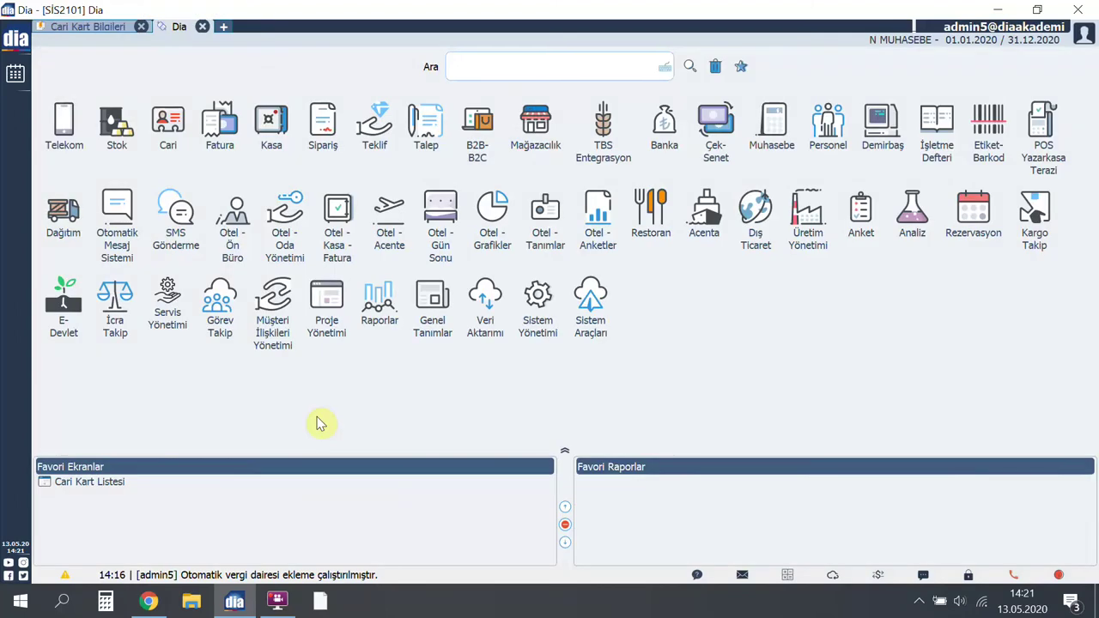
pyautogui.press('F2')
pyautogui.press('BackSpace')
pyautogui.press('BackSpace')
pyautogui.press('BackSpace')
pyautogui.press('BackSpace')
pyautogui.write('si')
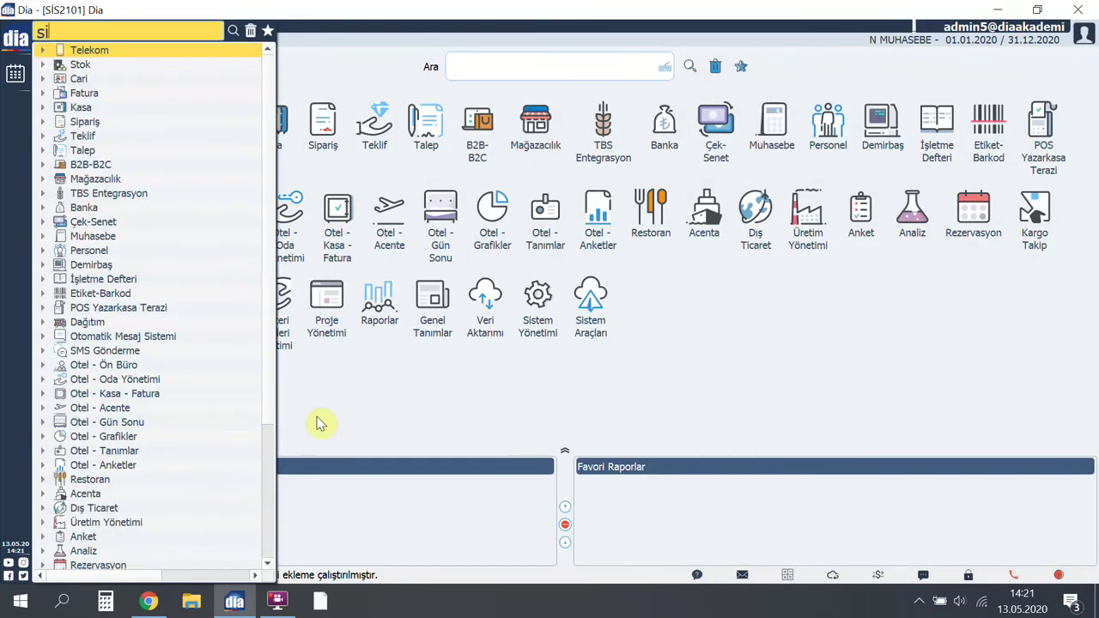
pyautogui.write('stem parametreleri')
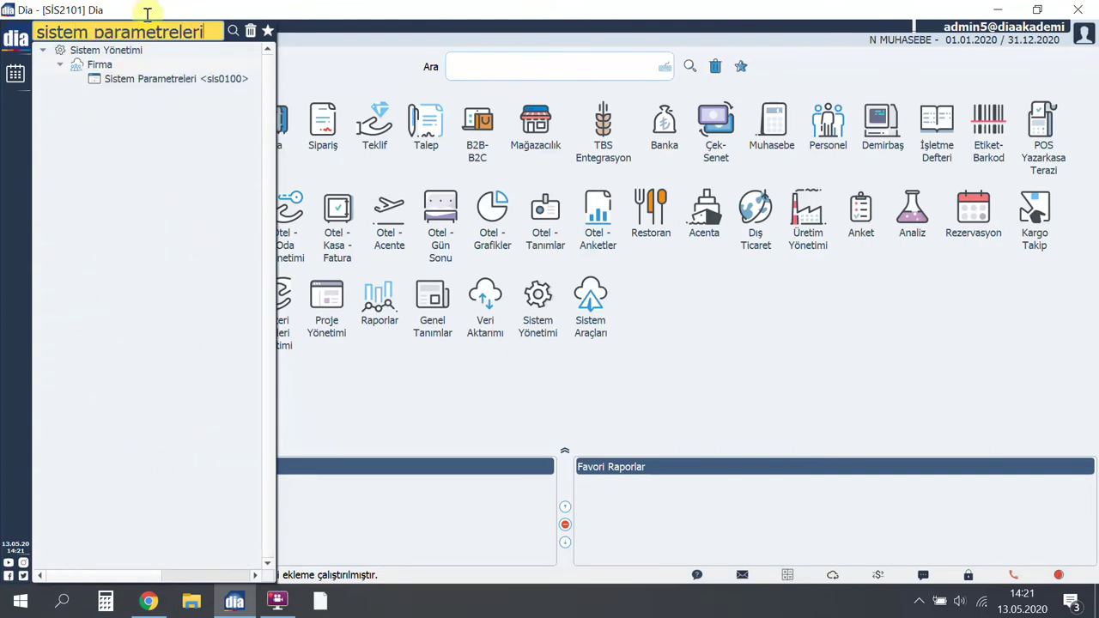
pyautogui.click(172, 79)
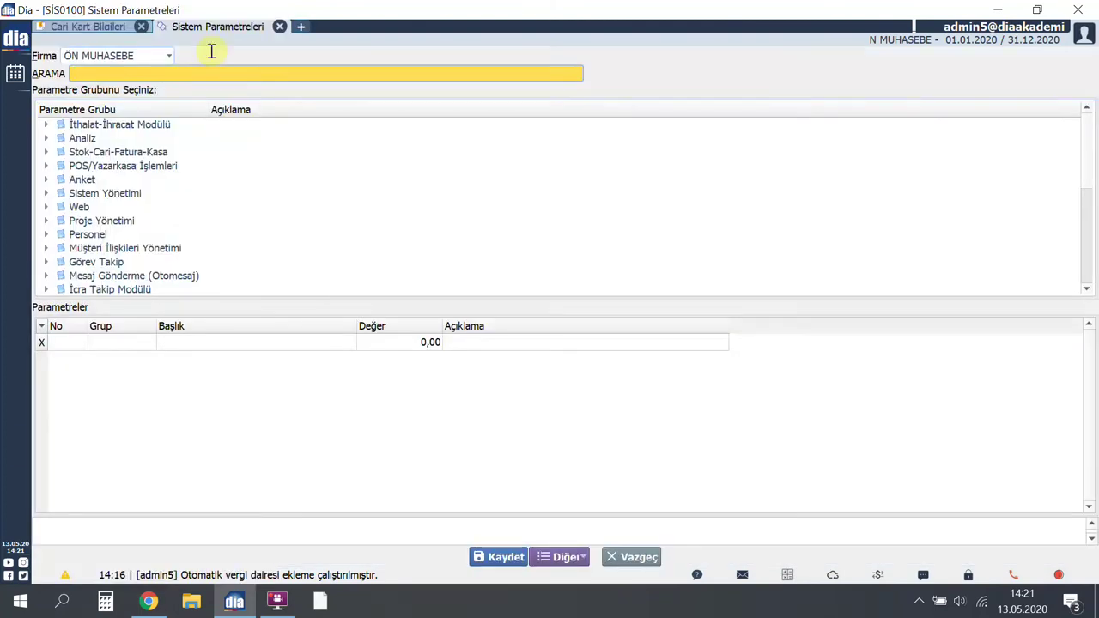
pyautogui.write('cari')
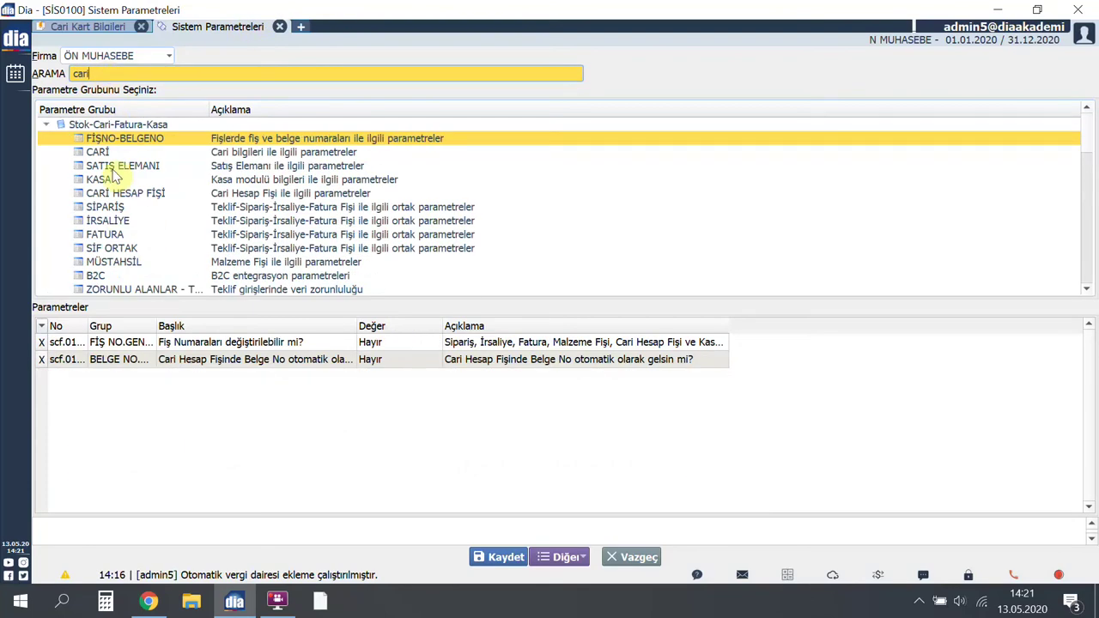
pyautogui.press('Down')
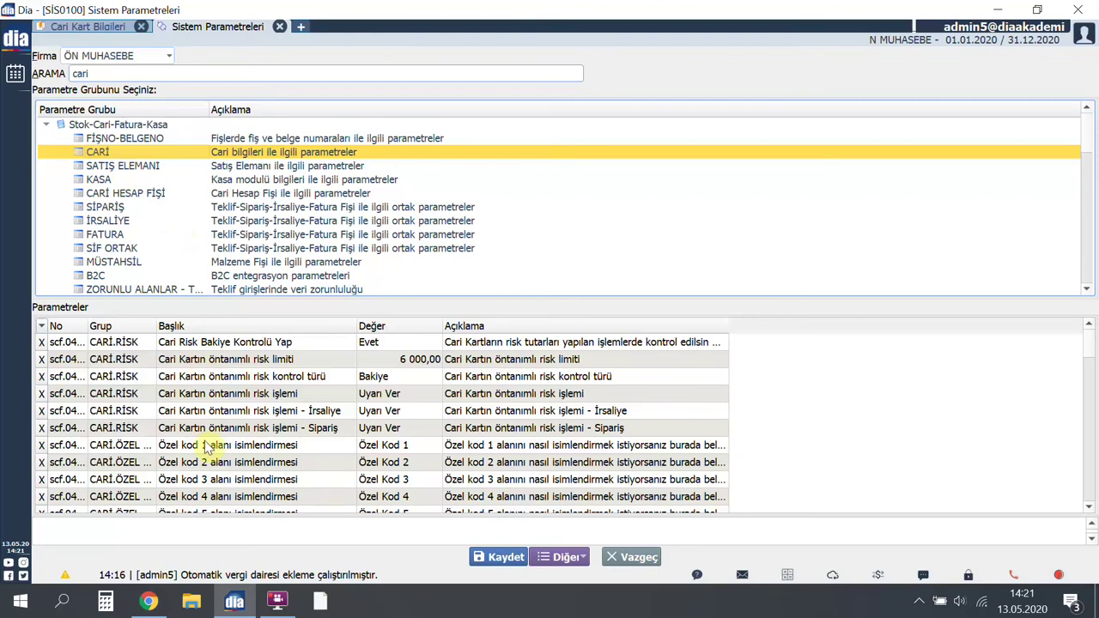
# - Name the Özel kod 1 field ÜLKE and the Özel kod 2 field ŞEHİR, and save the parameters
pyautogui.click(416, 450)
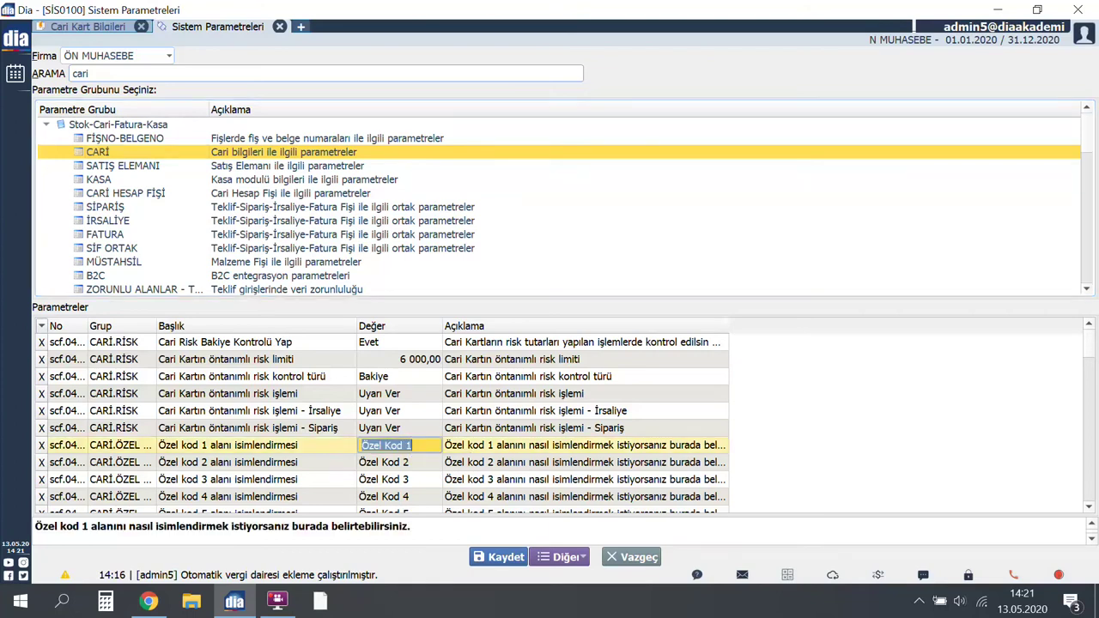
pyautogui.write('ÜLKE')
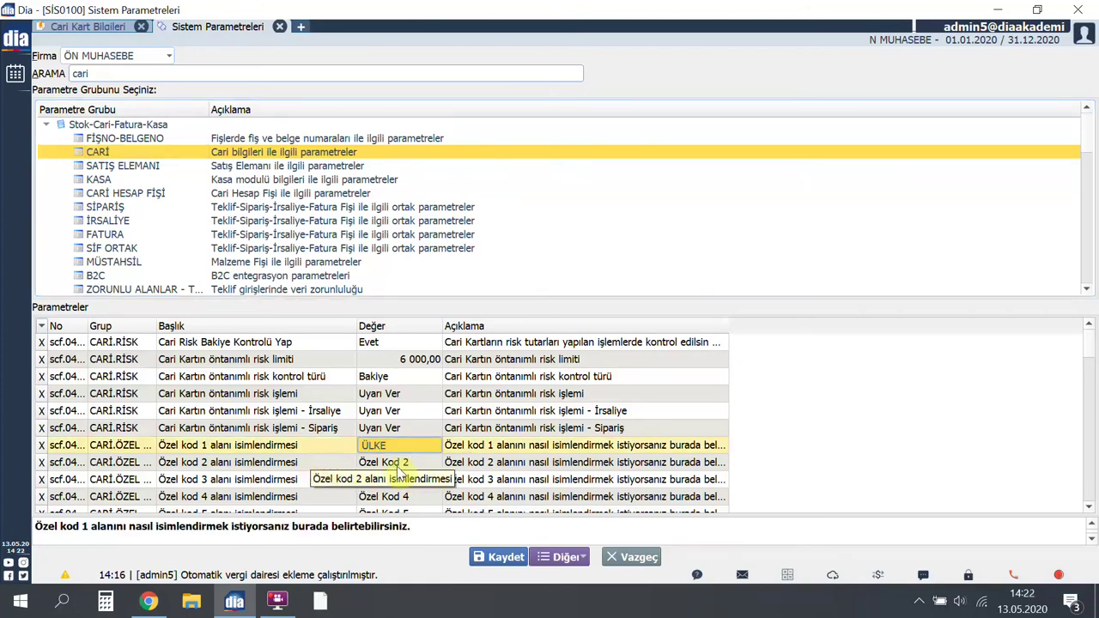
pyautogui.click(395, 464)
pyautogui.press('BackSpace')
pyautogui.write('ŞEHİR')
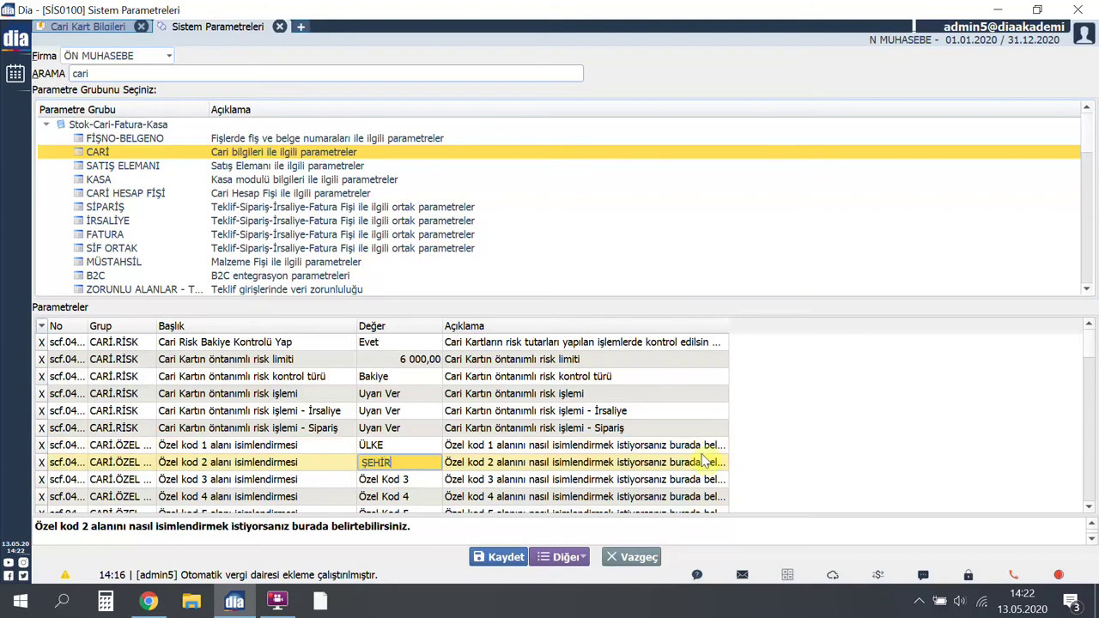
pyautogui.press('Return')
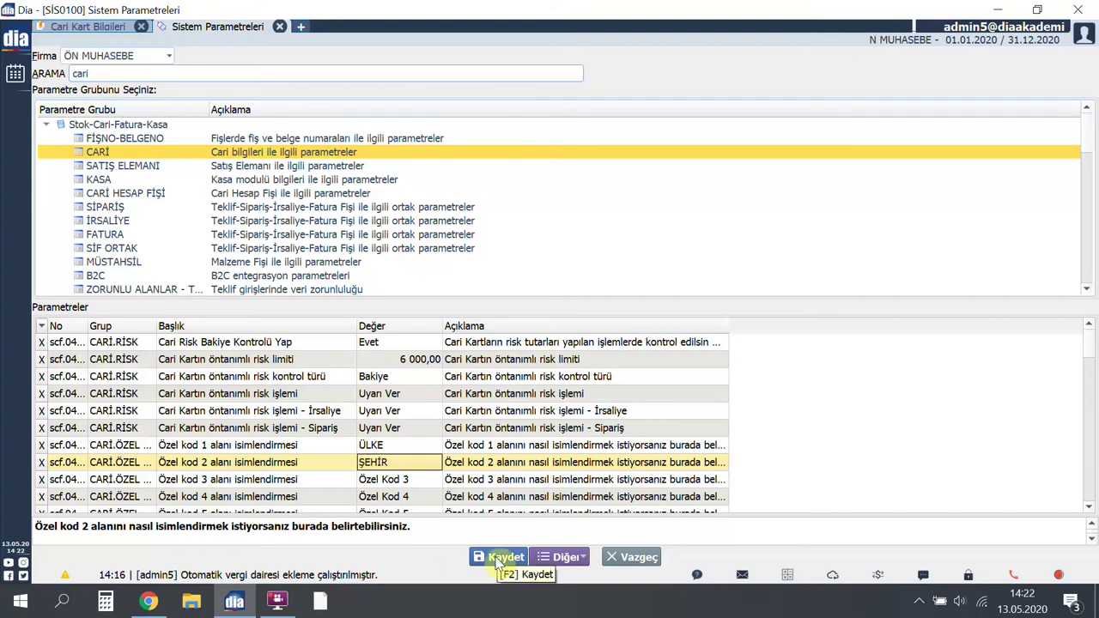
pyautogui.click(498, 558)
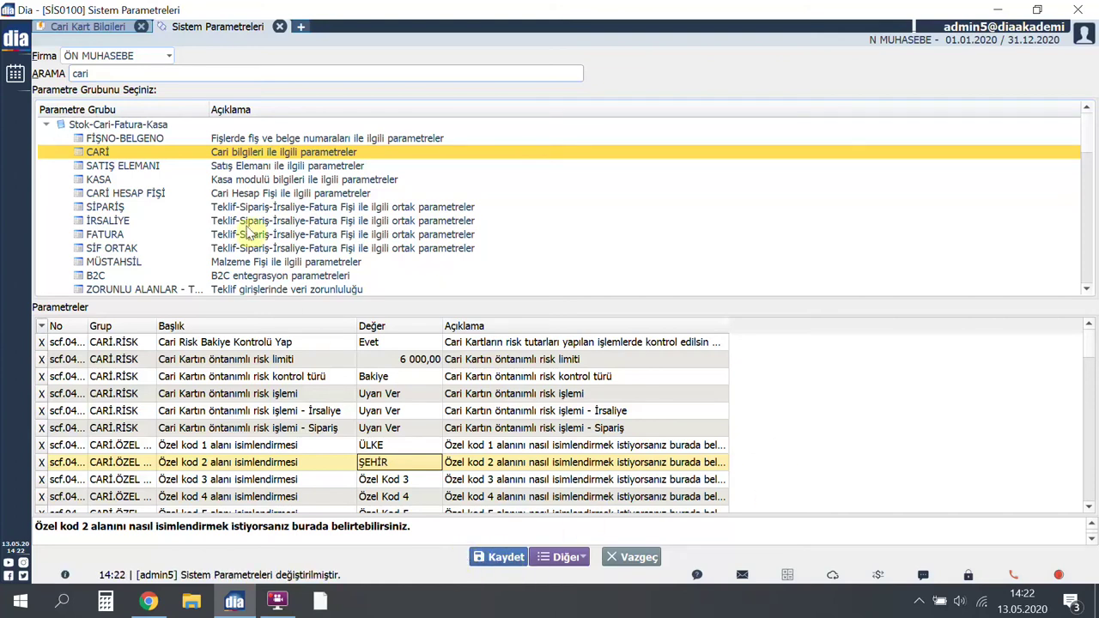
# - Close the account card without saving its changes and reopen the DİA YAZILIM card for editing
pyautogui.click(112, 26)
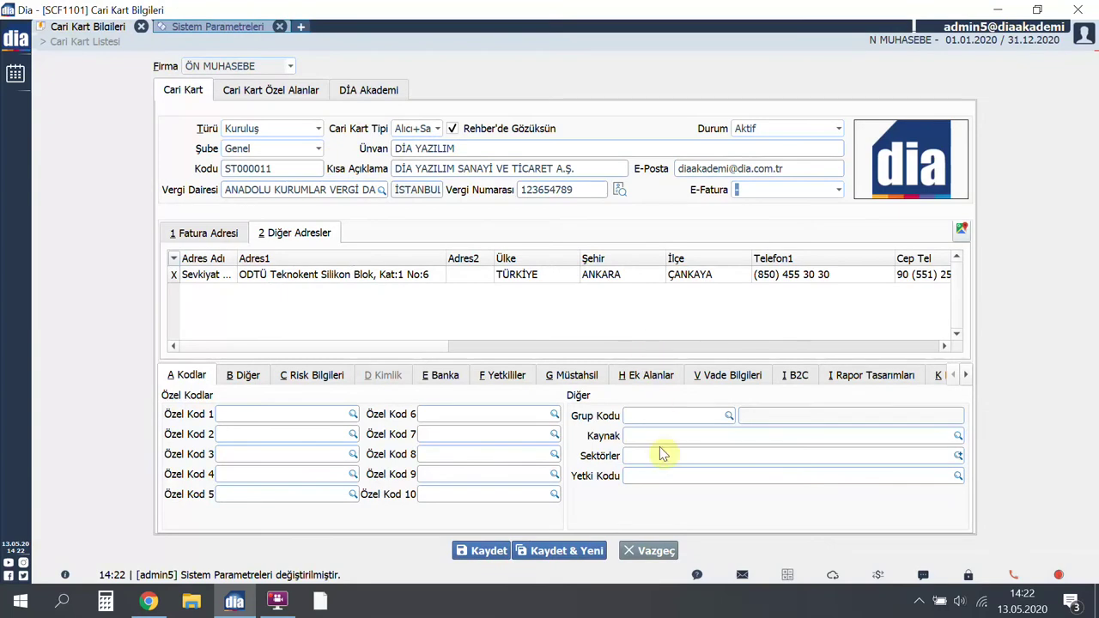
pyautogui.click(660, 554)
pyautogui.click(597, 361)
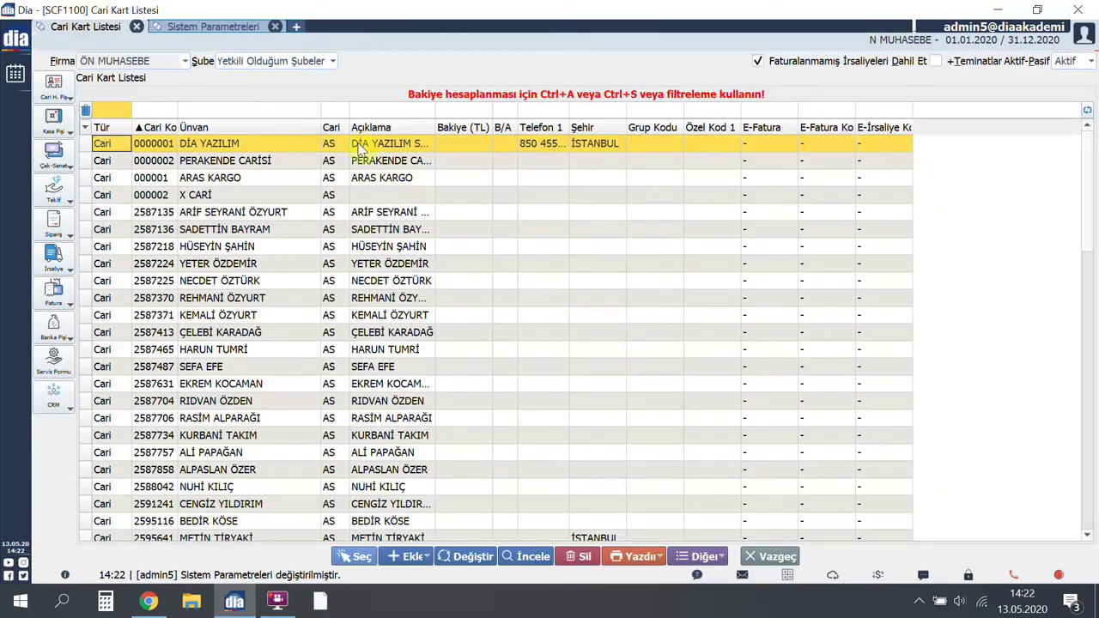
pyautogui.click(486, 558)
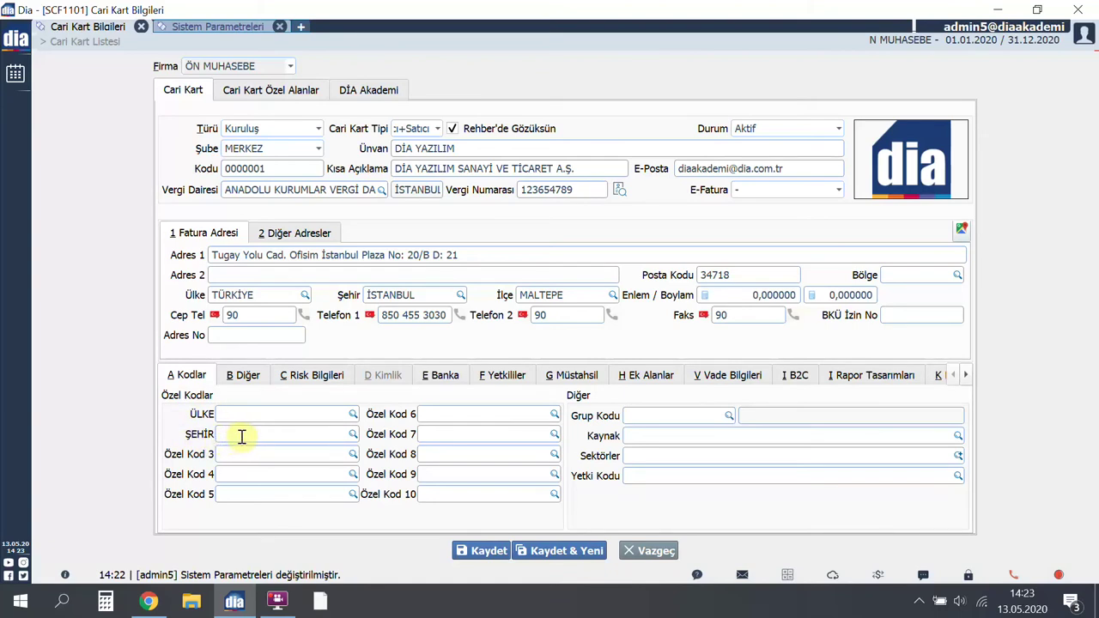
# - Assign code 001 to both the ÜLKE and ŞEHİR special code fields of the card from their lists
pyautogui.click(343, 413)
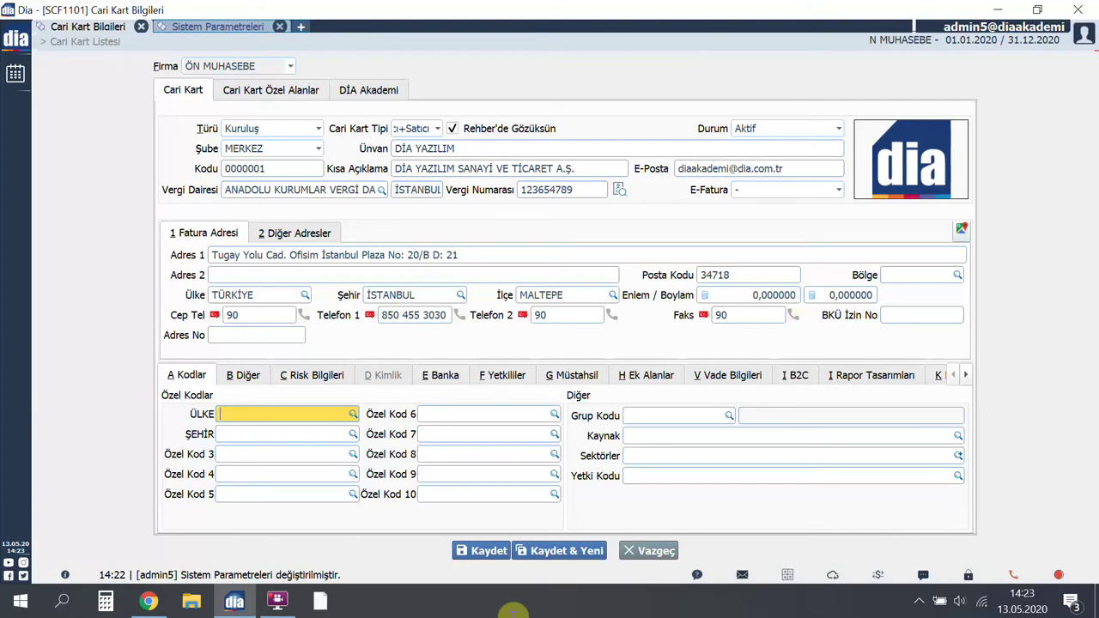
pyautogui.click(353, 414)
pyautogui.doubleClick(172, 143)
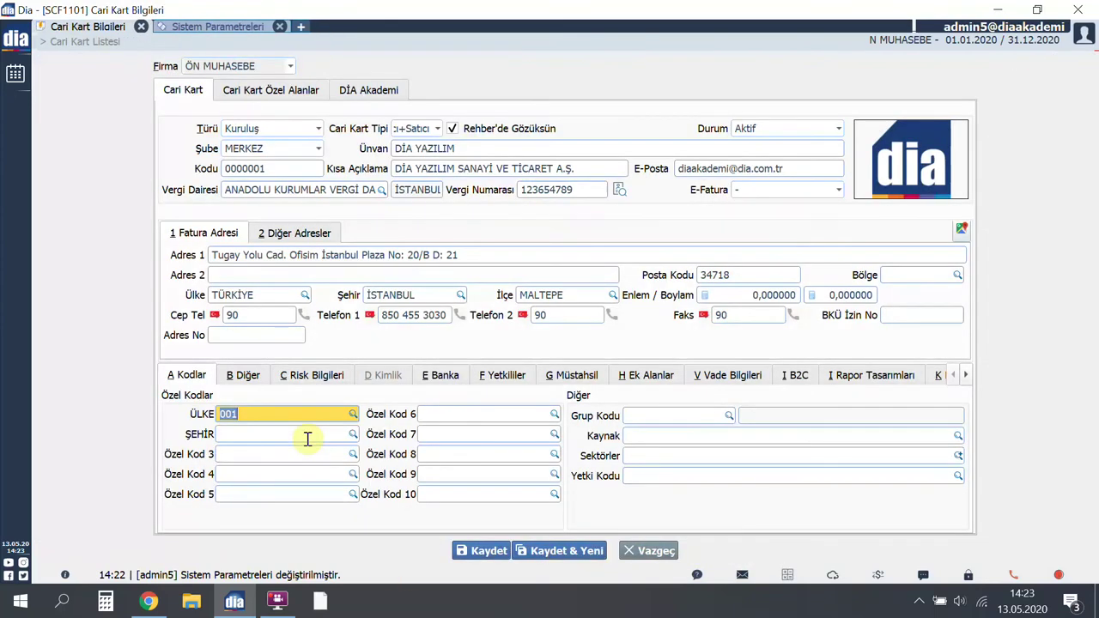
pyautogui.press('Tab')
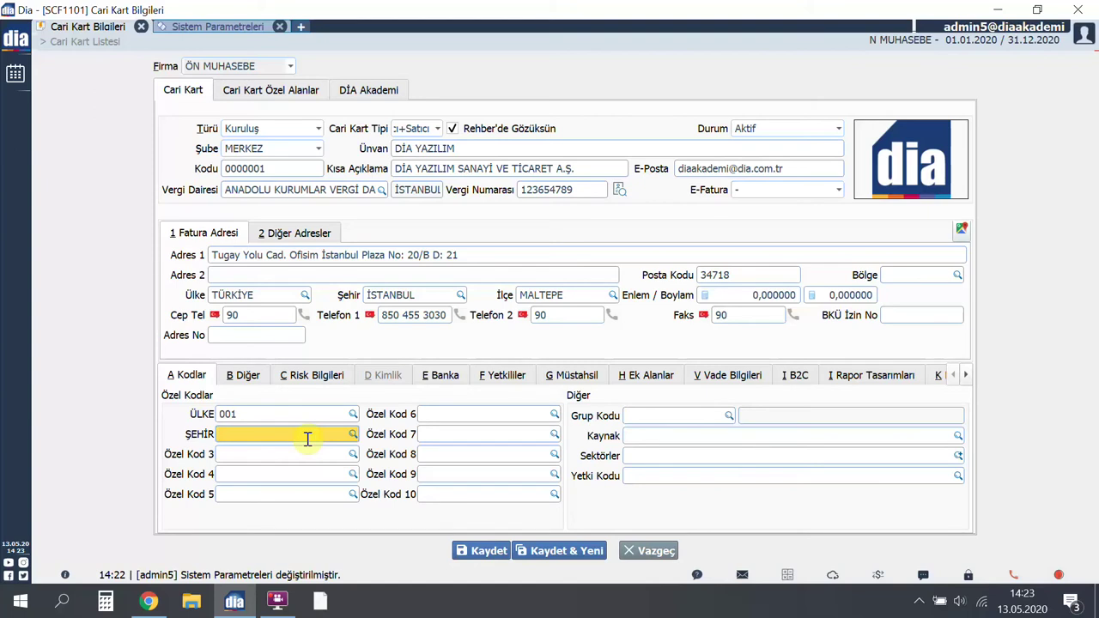
pyautogui.click(353, 434)
pyautogui.doubleClick(192, 140)
# - Choose YAZILIM as the card's Grup Kodu, İNTERNET as its Kaynak and YAZILIM as its Sektörler value
pyautogui.click(729, 415)
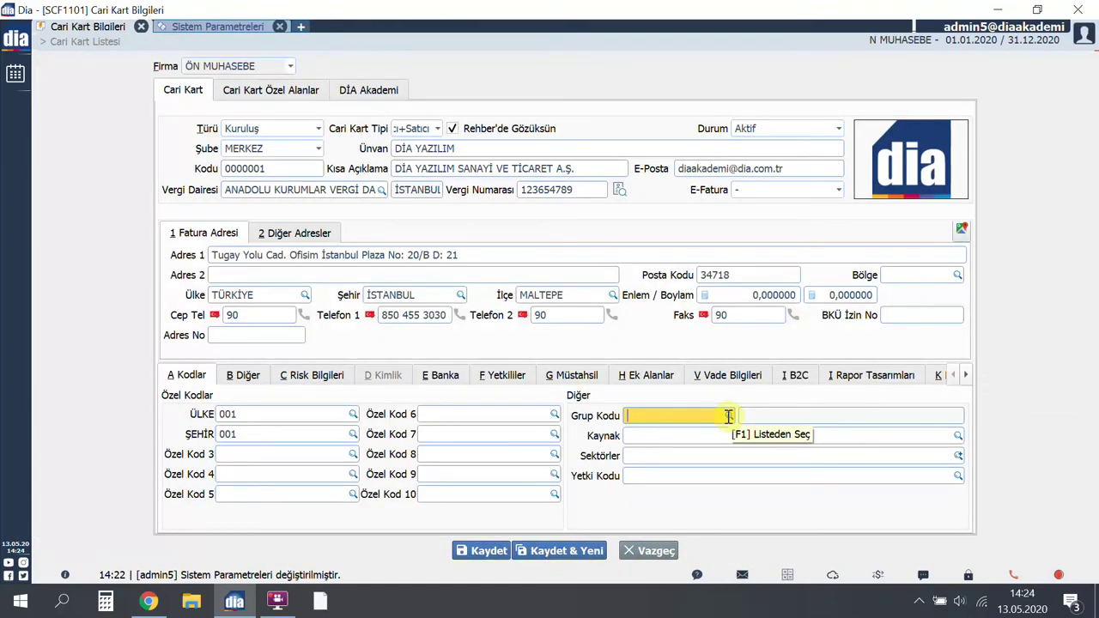
pyautogui.press('F1')
pyautogui.press('End')
pyautogui.press('Return')
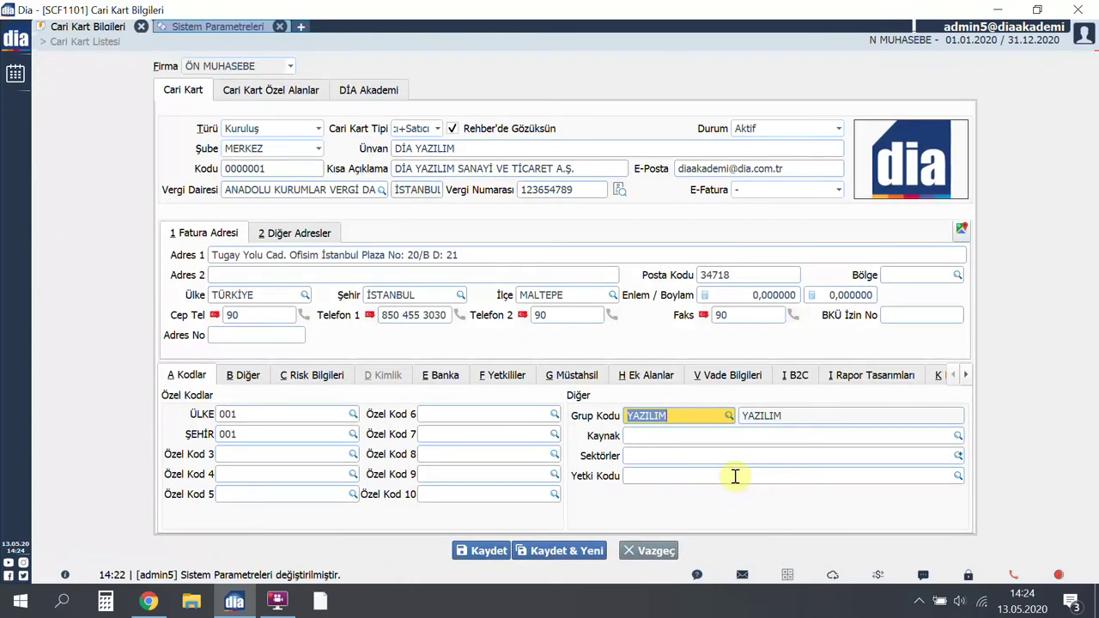
pyautogui.click(959, 455)
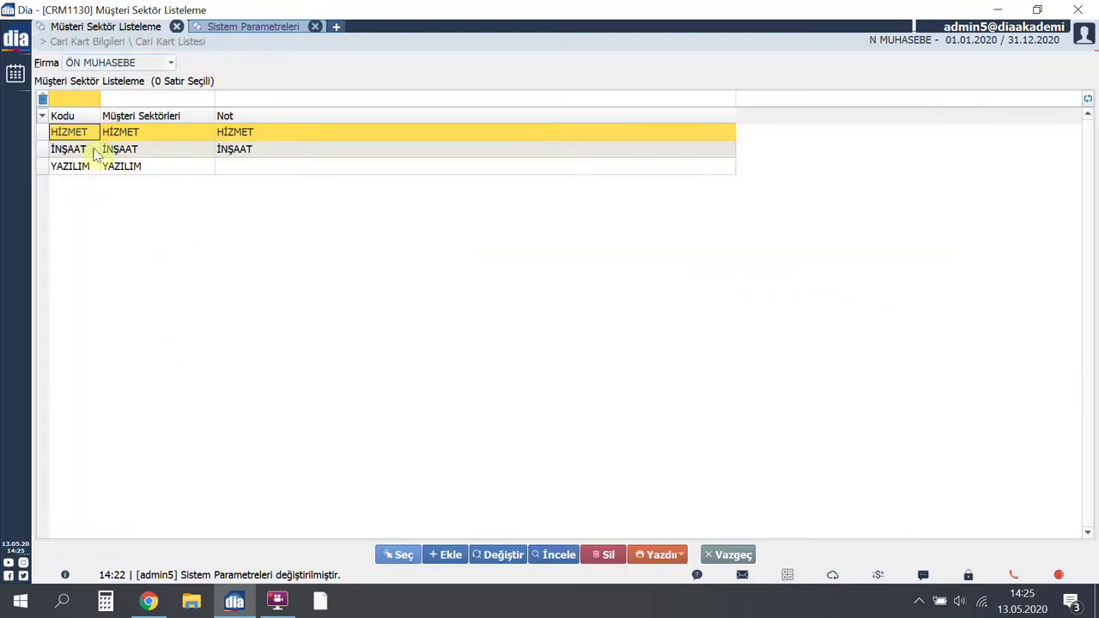
pyautogui.click(92, 168)
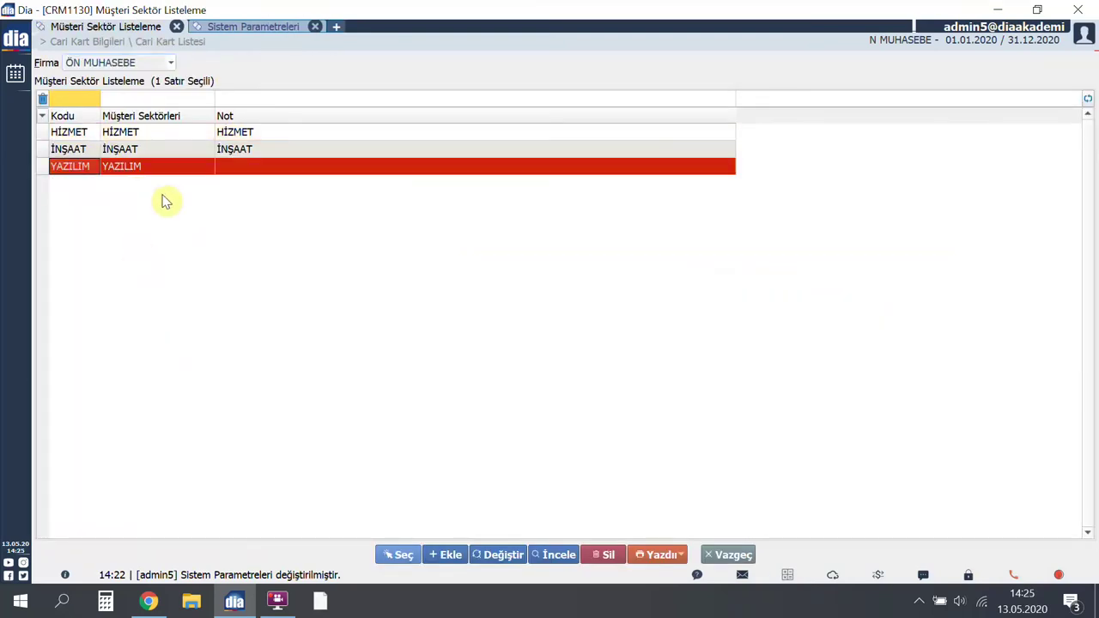
pyautogui.click(400, 555)
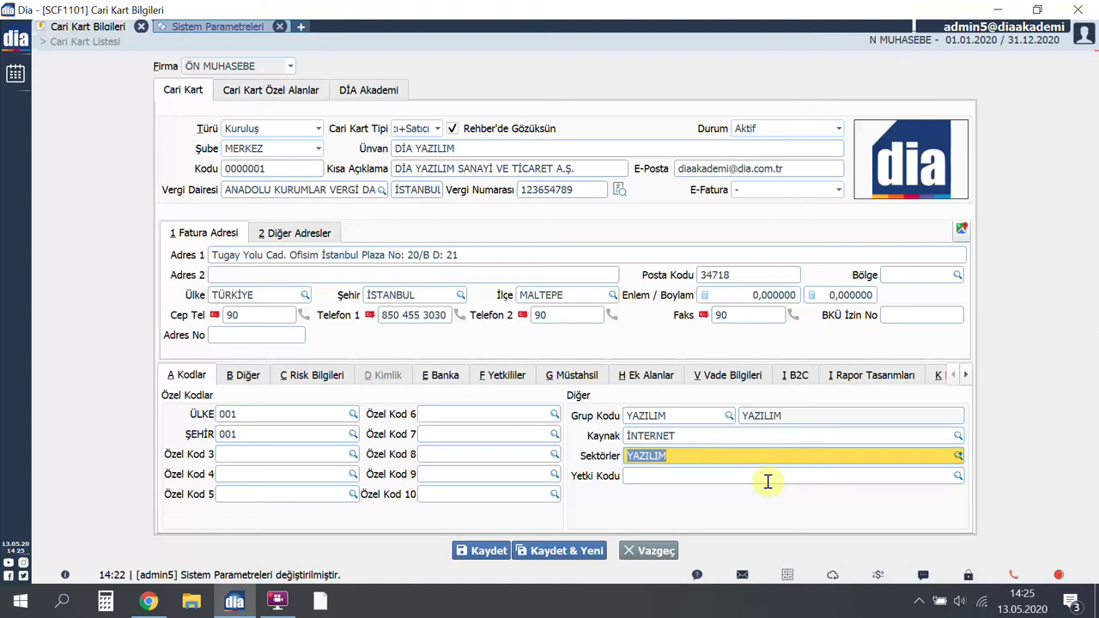
# - Review the card's Diğer details, including the payment plan list and the Kara Liste options, leaving Devam Et selected
pyautogui.click(233, 375)
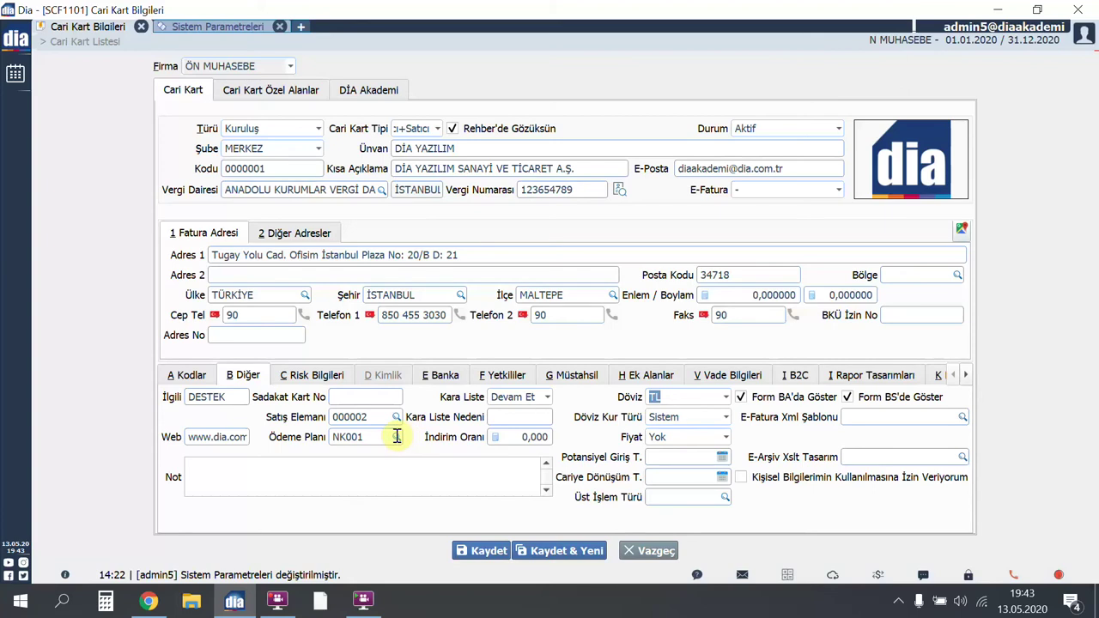
pyautogui.click(397, 437)
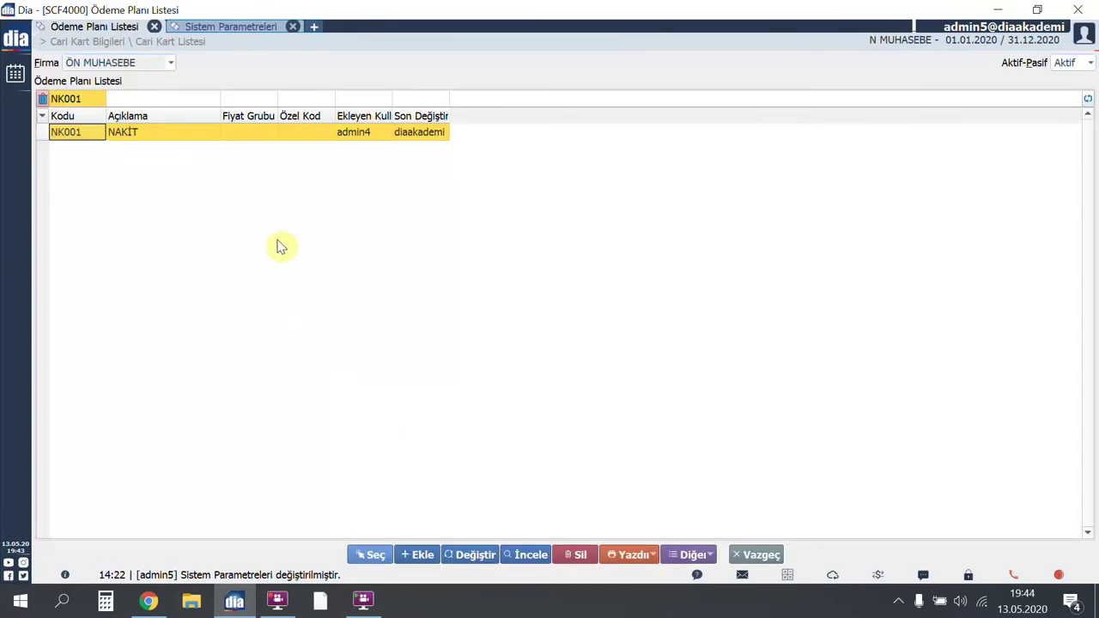
pyautogui.click(760, 555)
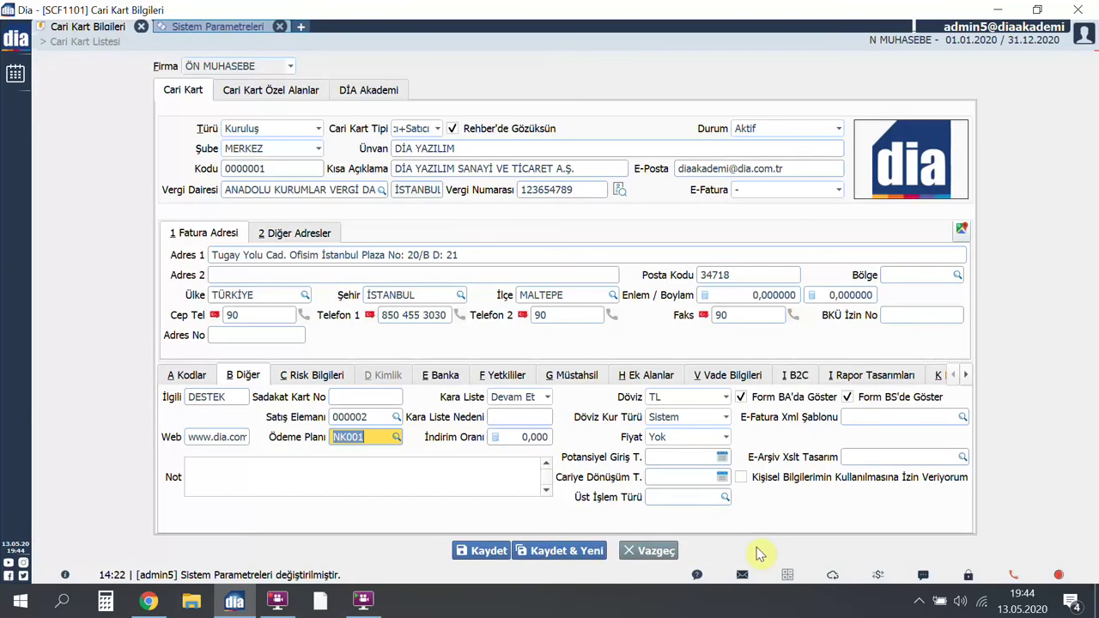
pyautogui.click(536, 400)
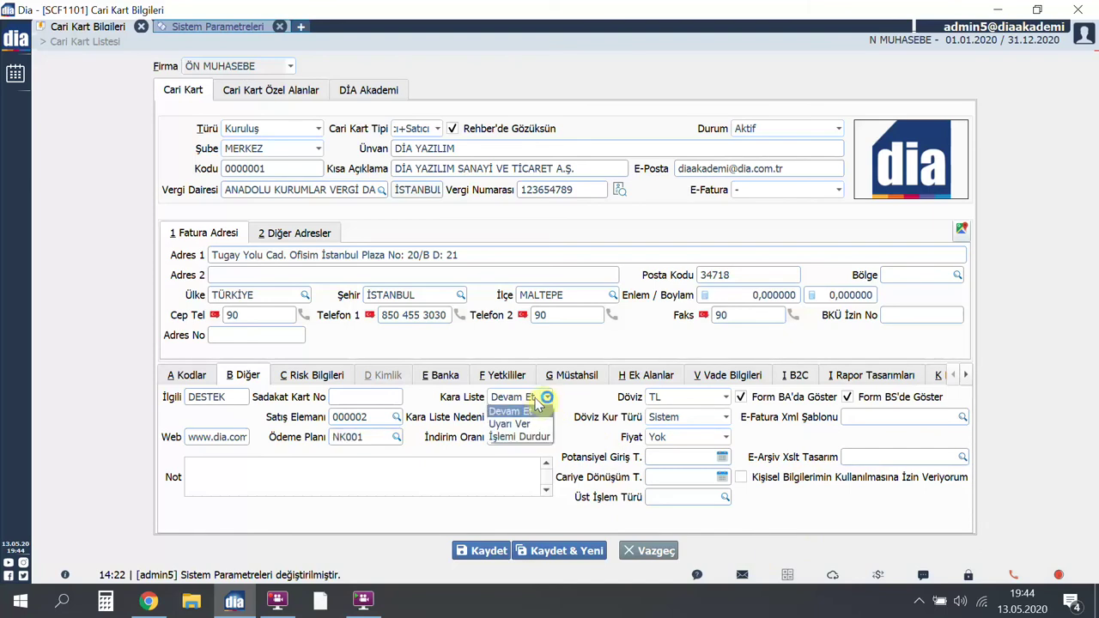
pyautogui.click(539, 411)
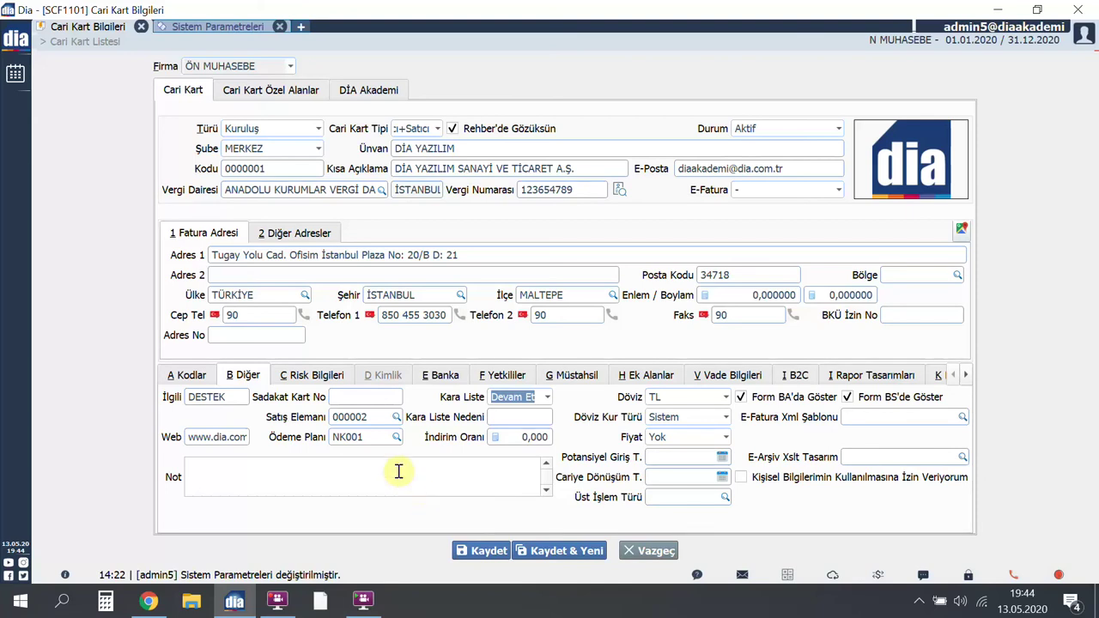
# - In the CARİ system parameters, set "Cari Kartta belirtilen Not bilgisi işlem yaparken gösterilsin mi?" to Evet and save
pyautogui.click(225, 27)
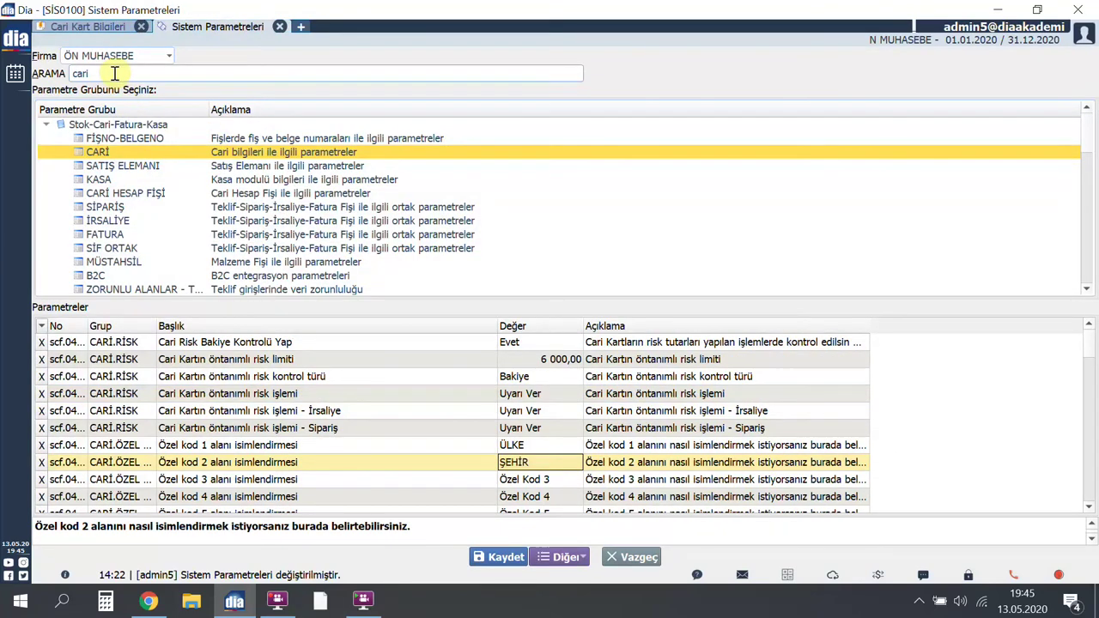
pyautogui.scroll(-1, 130, 161)
pyautogui.scroll(-10, 290, 441)
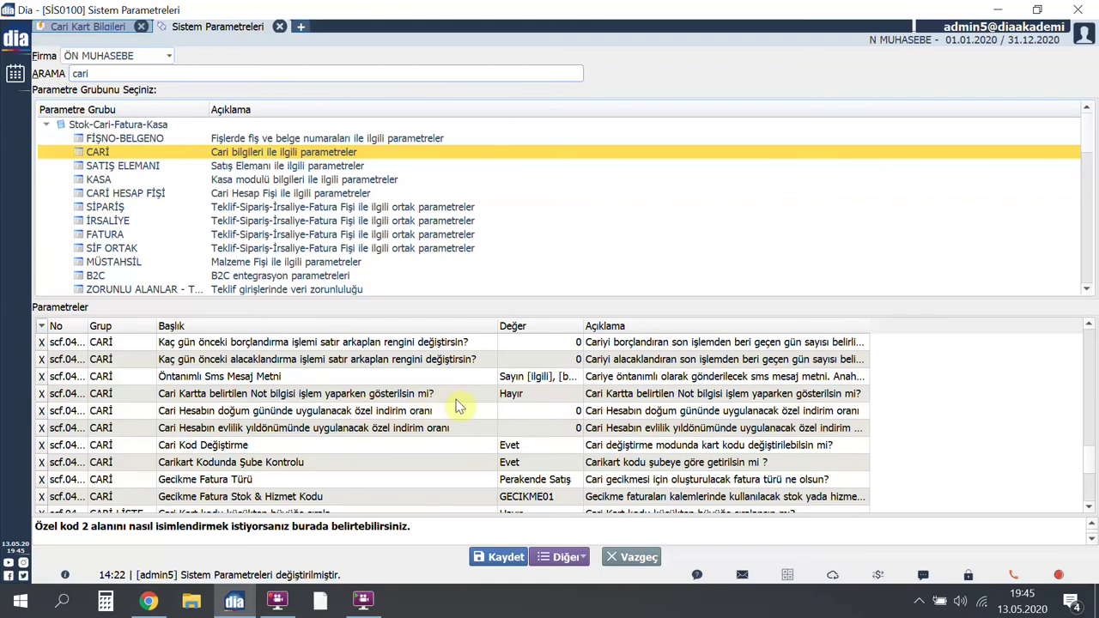
pyautogui.click(536, 399)
pyautogui.click(538, 419)
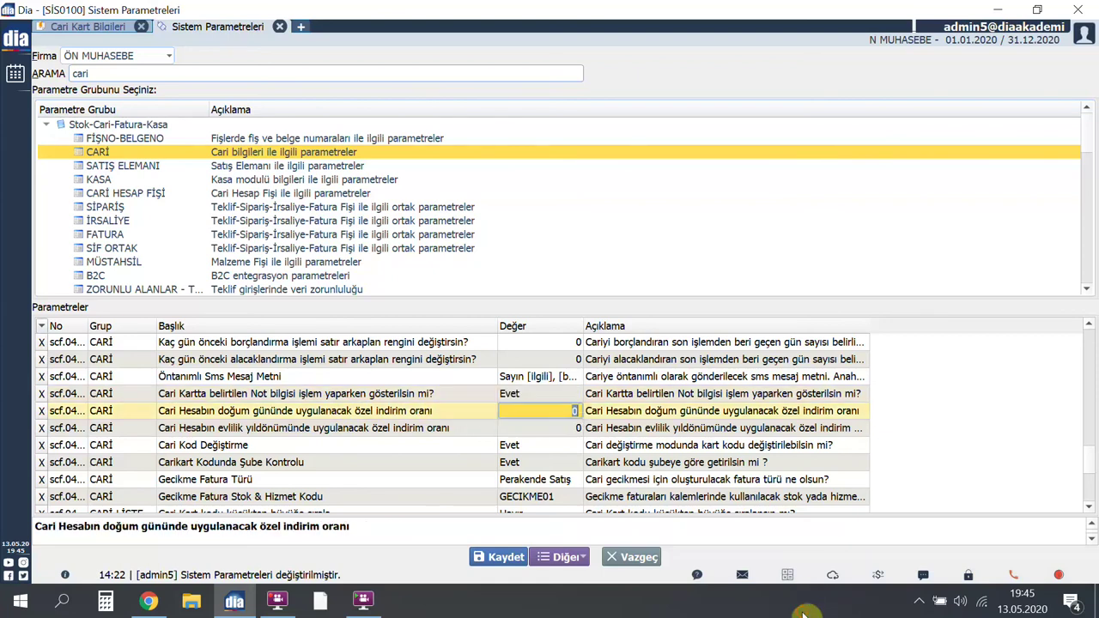
pyautogui.click(516, 559)
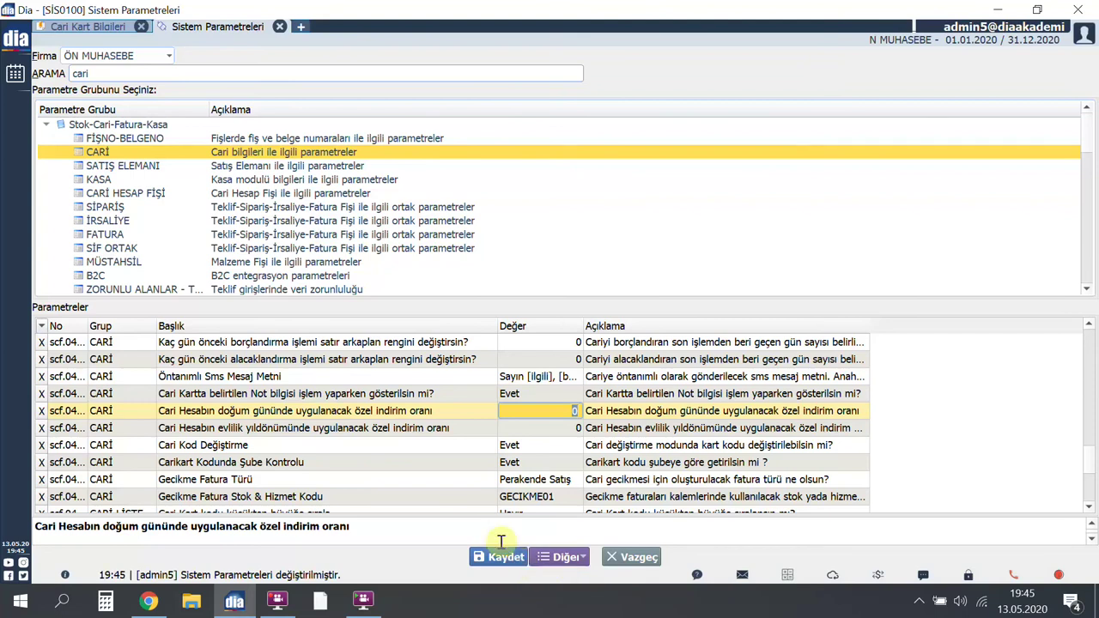
# - Return to the account card and review the options for Döviz, Döviz Kur Türü and Fiyat without changing them
pyautogui.click(87, 27)
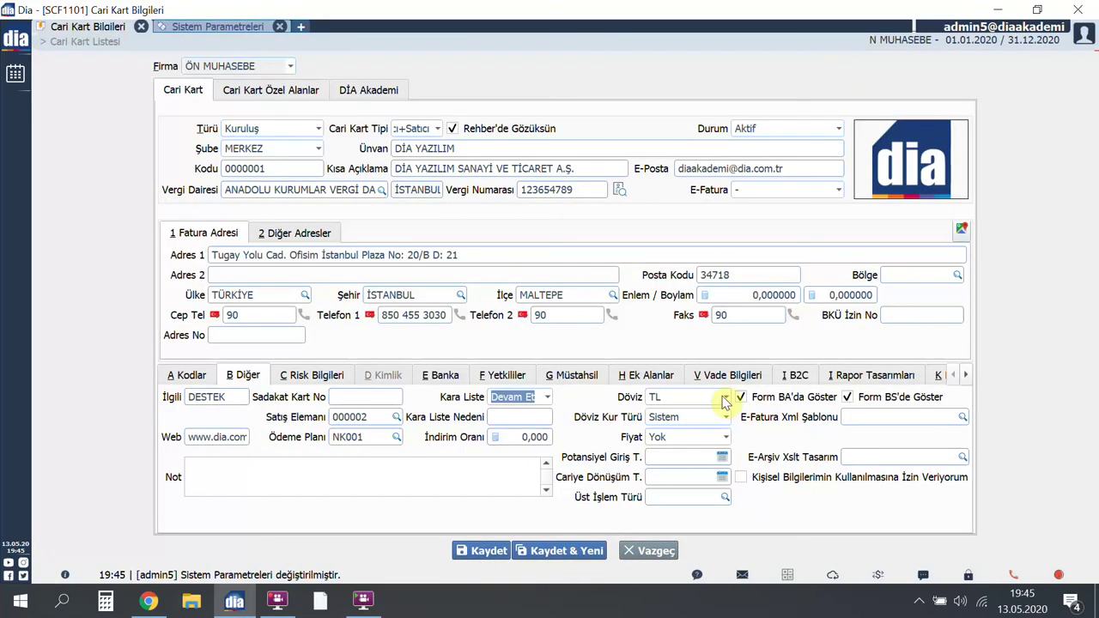
pyautogui.click(726, 398)
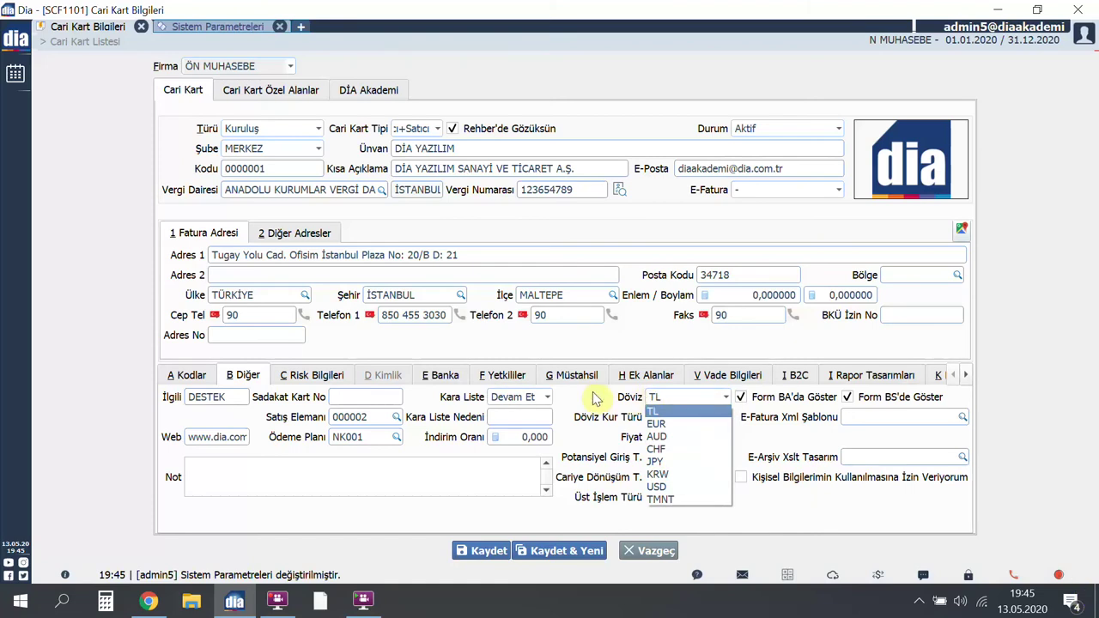
pyautogui.click(881, 606)
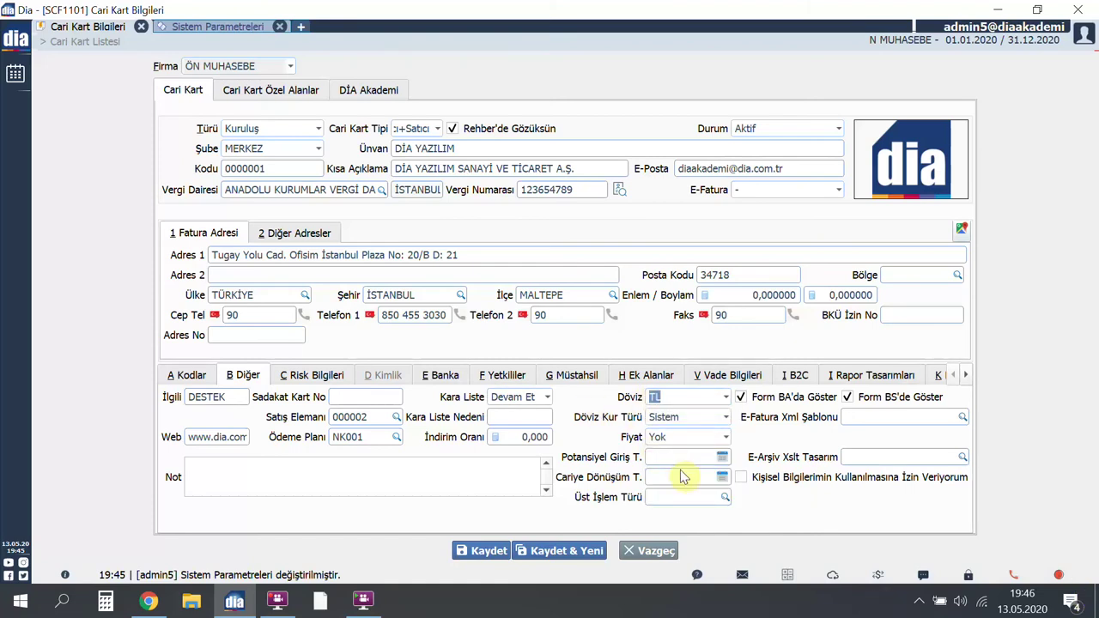
pyautogui.click(726, 417)
pyautogui.click(726, 417)
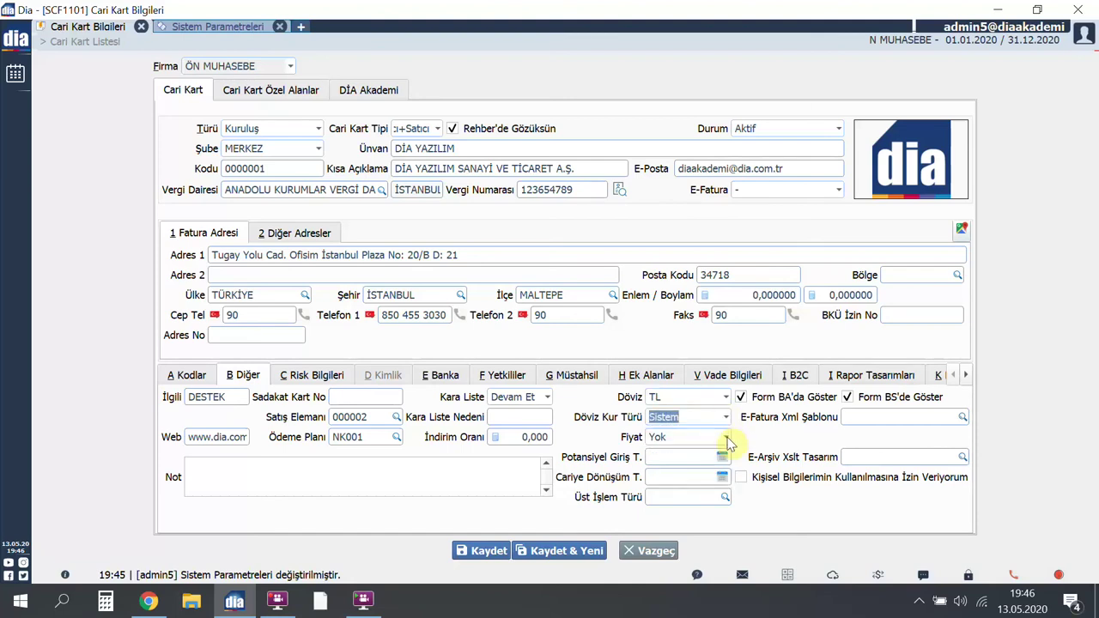
pyautogui.click(726, 437)
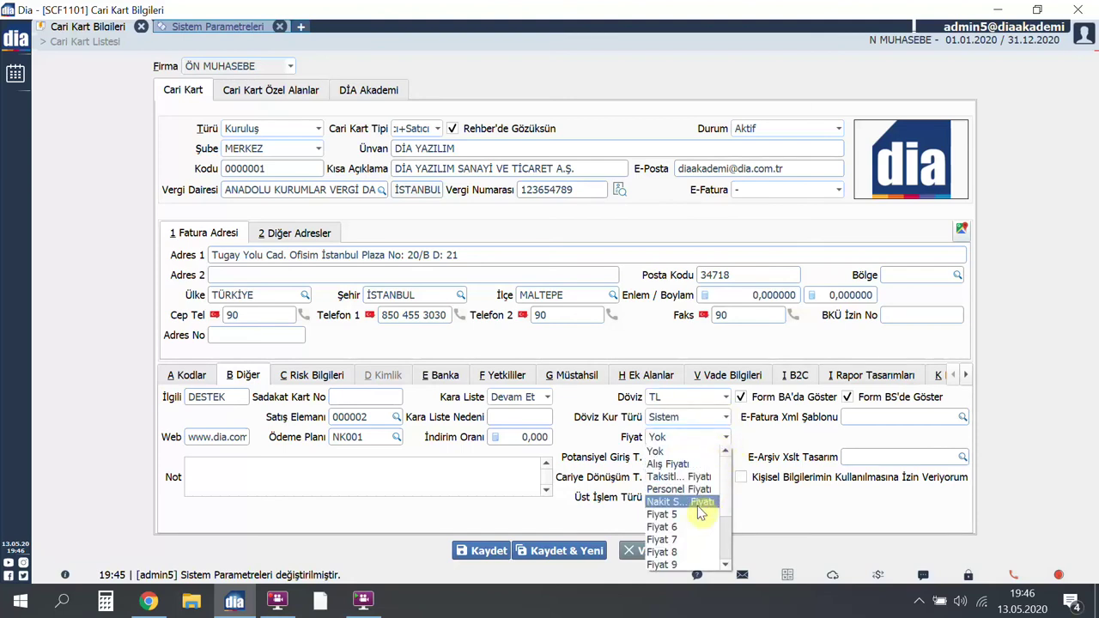
pyautogui.press('Escape')
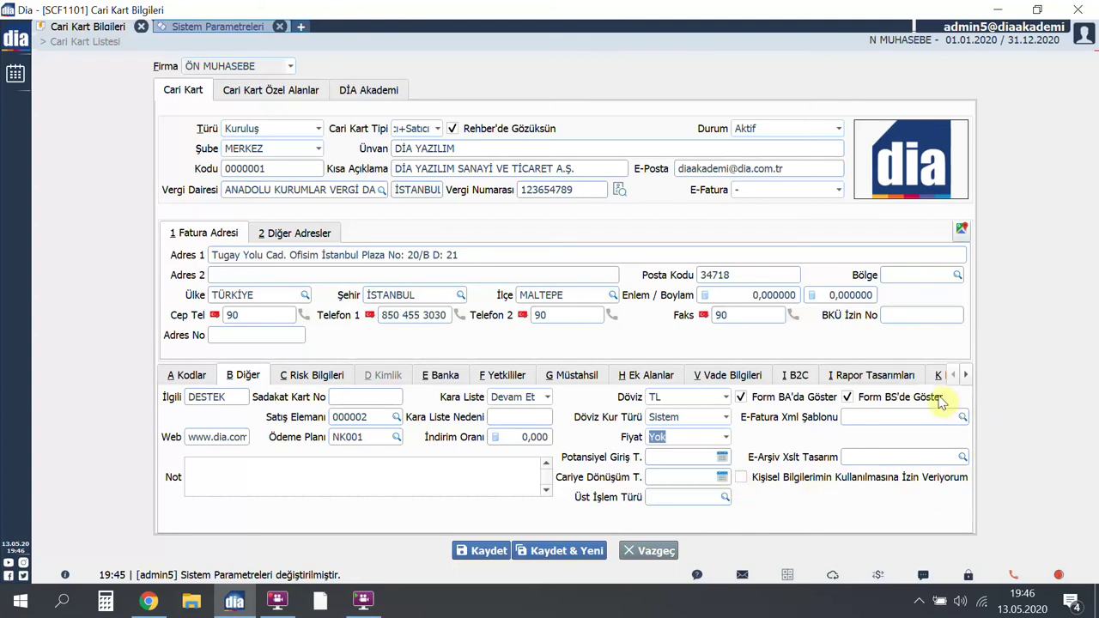
# - View the card's Risk Bilgileri, checking the risk limit currency and the available Risk Kontrolü options
pyautogui.click(322, 378)
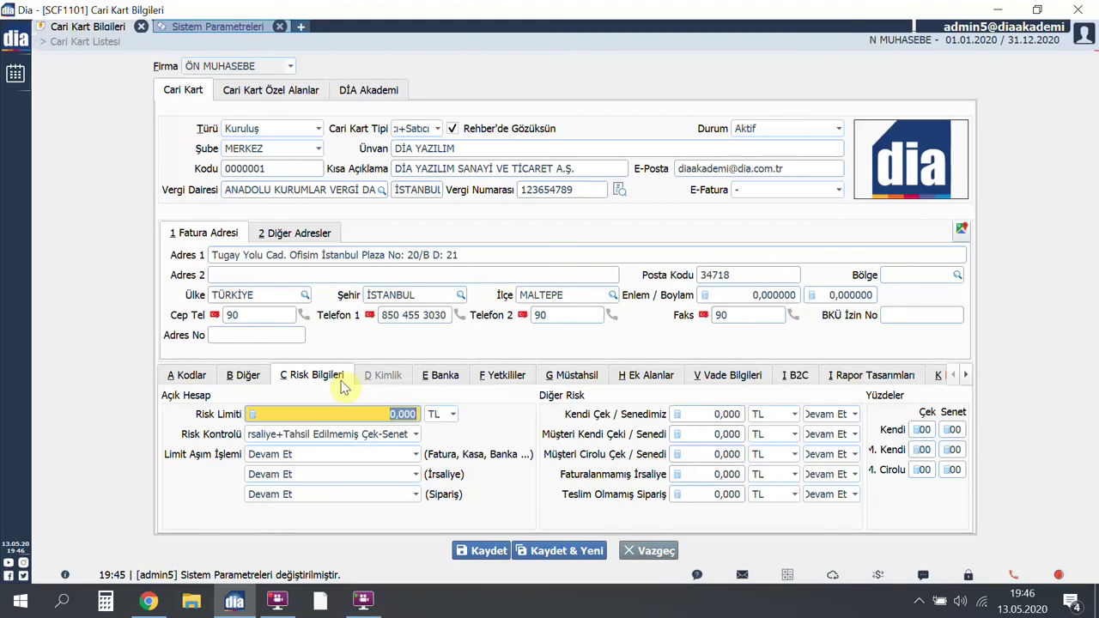
pyautogui.click(442, 415)
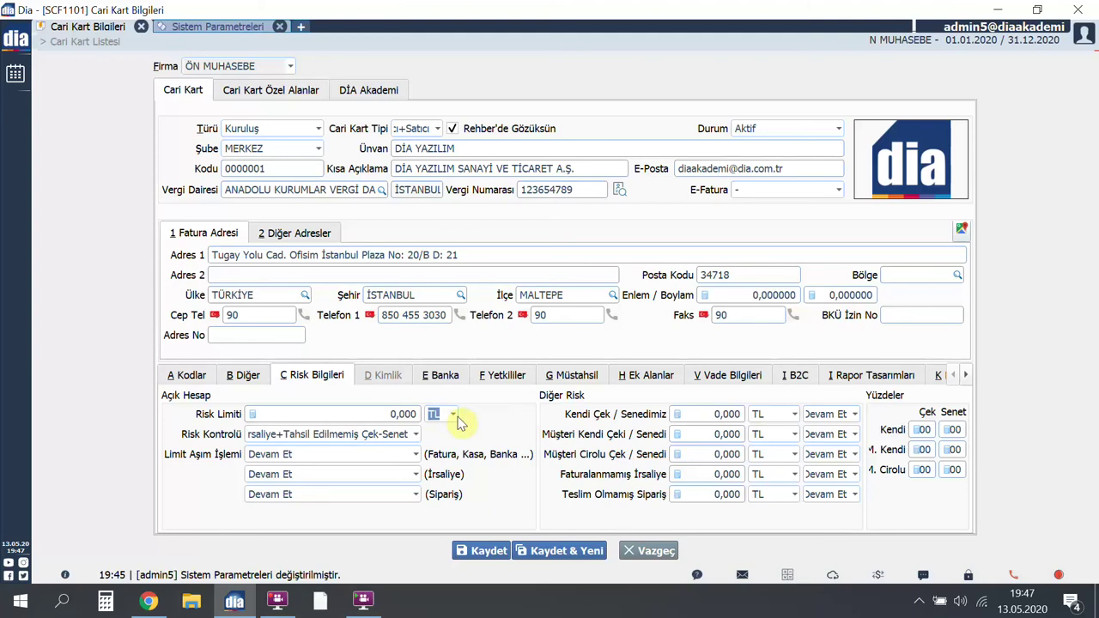
pyautogui.click(402, 437)
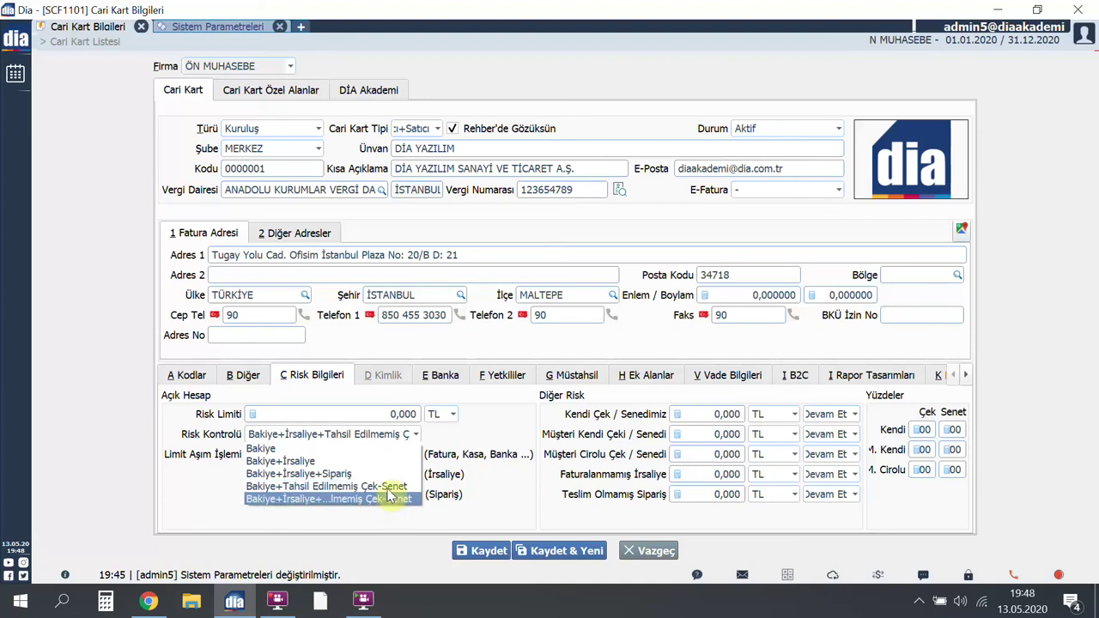
pyautogui.click(400, 435)
pyautogui.press('Tab')
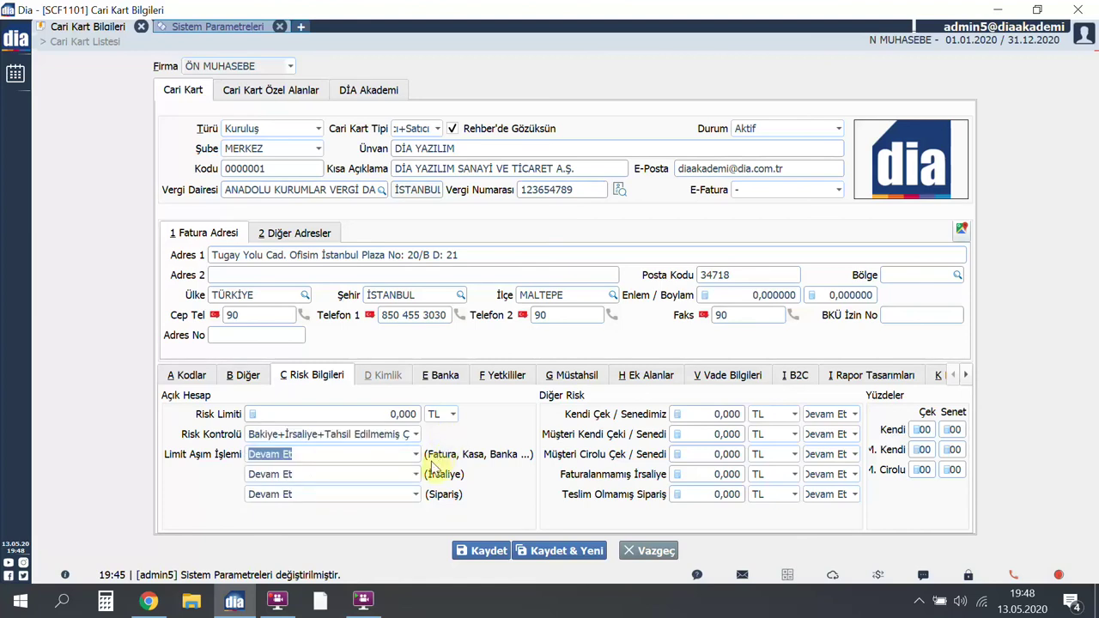
# - Set Limit Aşım İşlemi to Uyarı Ver for the Fatura, Kasa, Banka group, for İrsaliye and for Sipariş
pyautogui.click(416, 454)
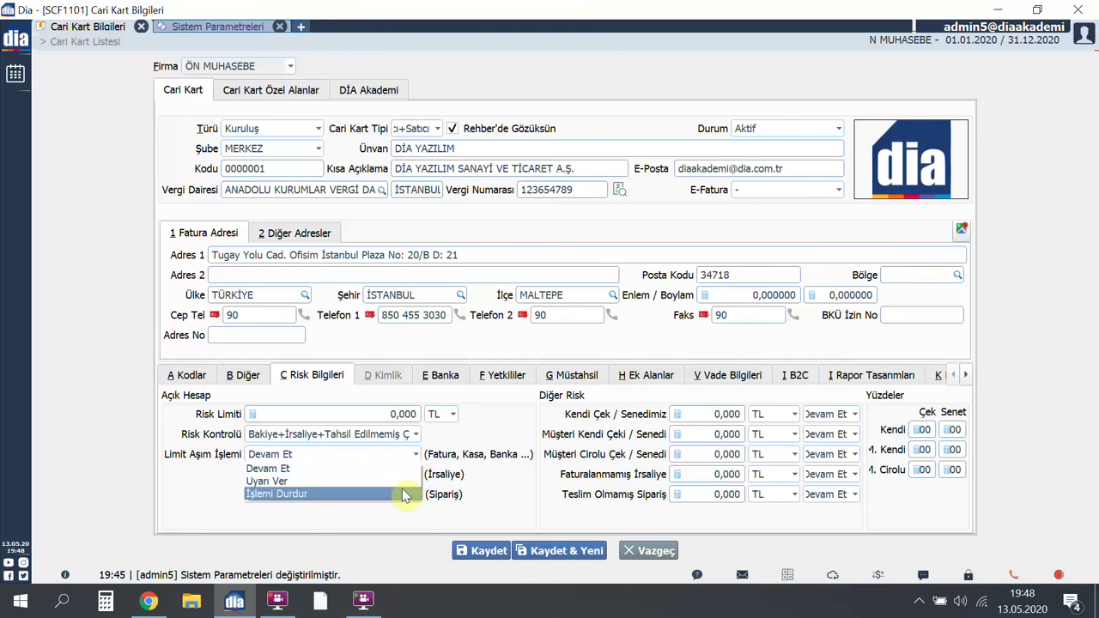
pyautogui.click(475, 479)
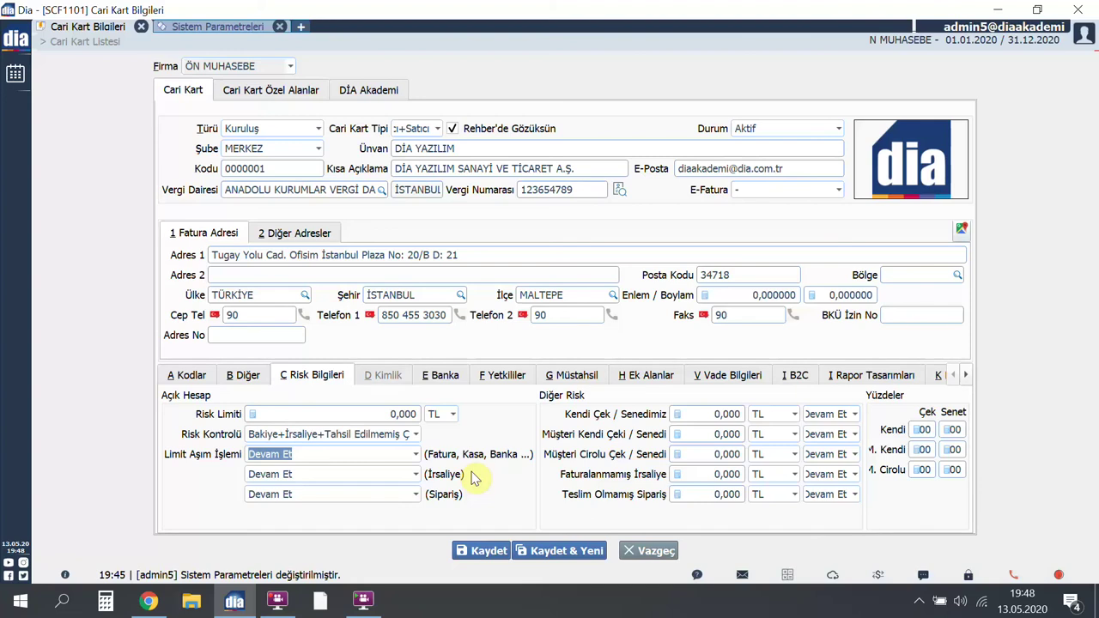
pyautogui.hotkey('alt', 'Down')
pyautogui.click(400, 483)
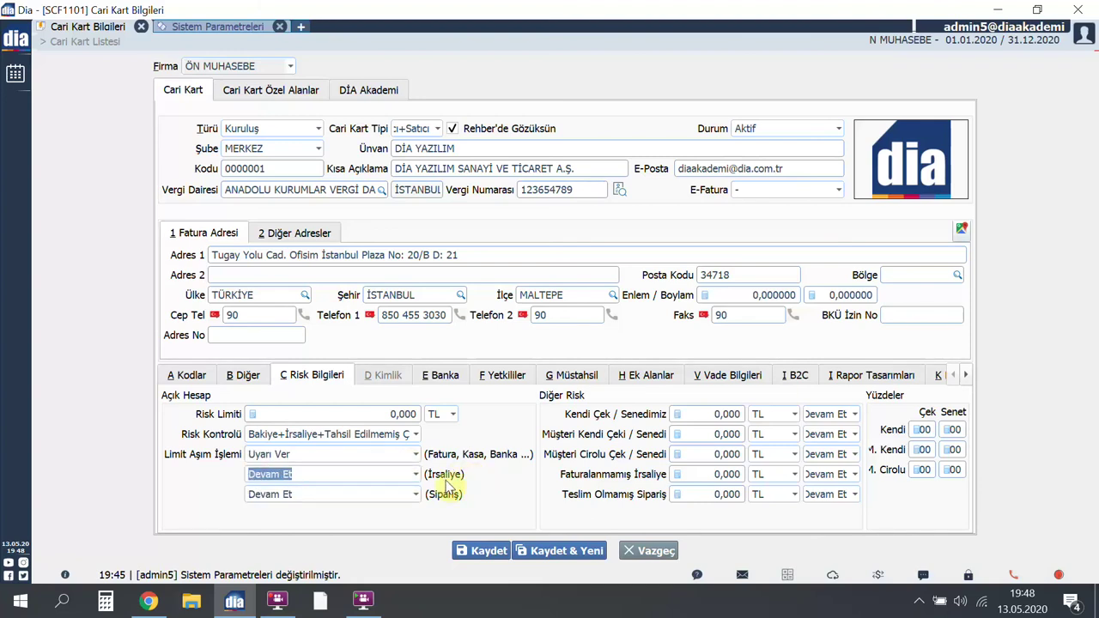
pyautogui.click(409, 479)
pyautogui.click(374, 505)
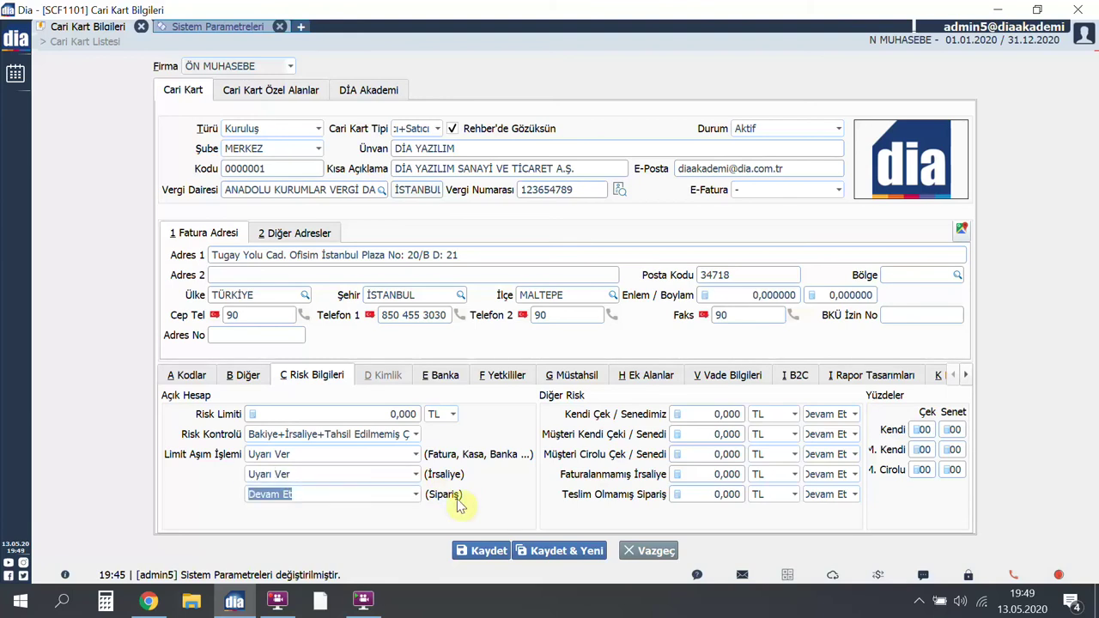
pyautogui.click(416, 495)
pyautogui.click(404, 517)
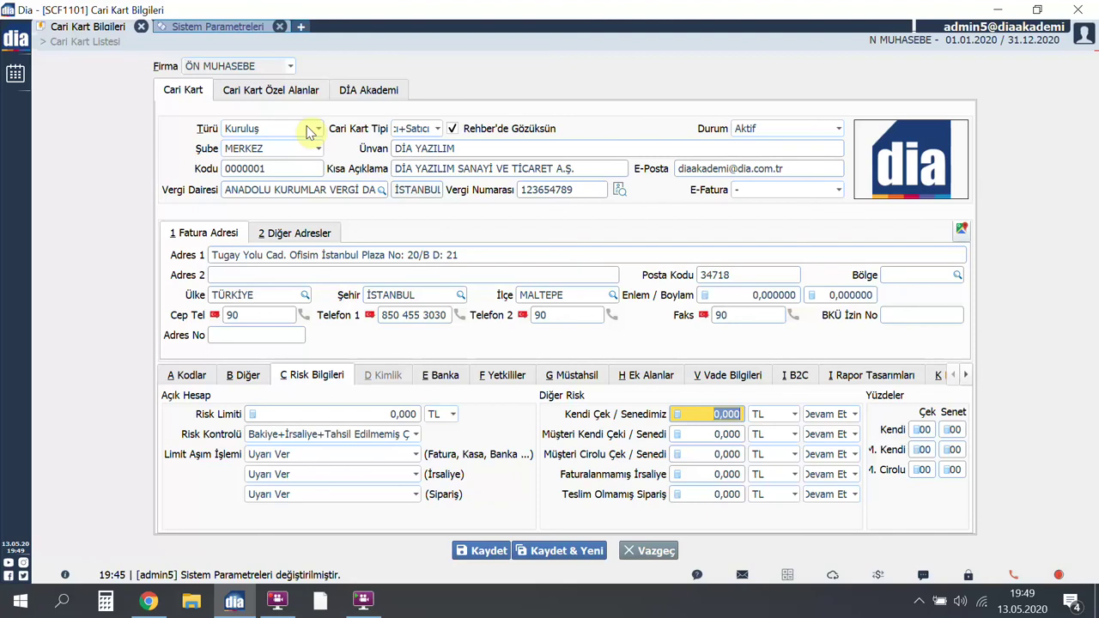
# - Switch the card's Türü to Şahıs to view its Kimlik fields, and return it to Kuruluş
pyautogui.click(316, 129)
pyautogui.press('Up')
pyautogui.press('Return')
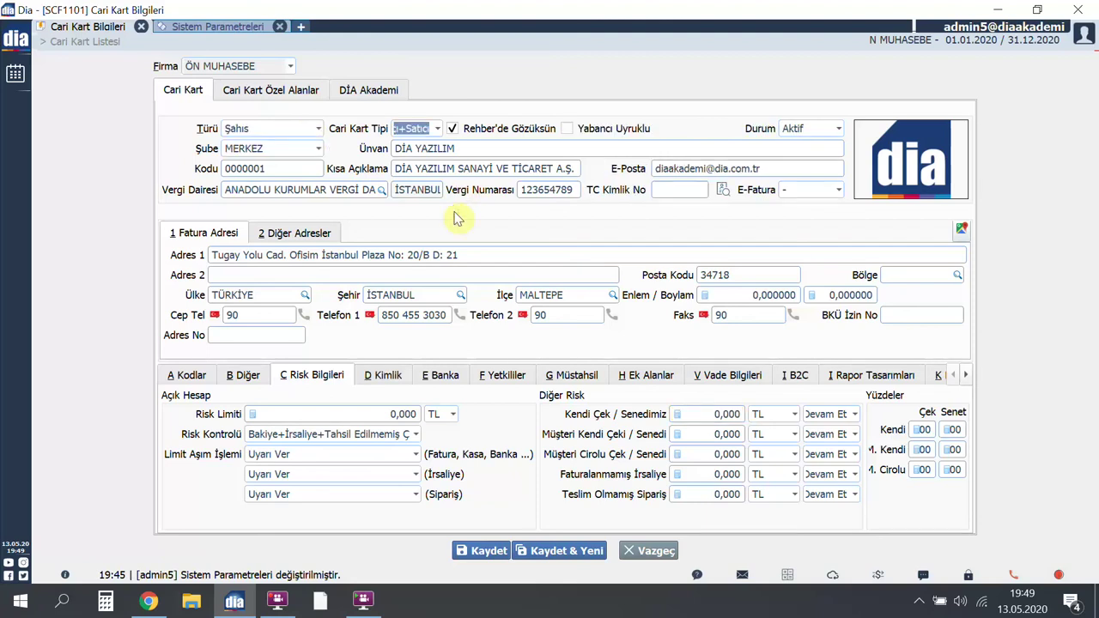
pyautogui.click(396, 378)
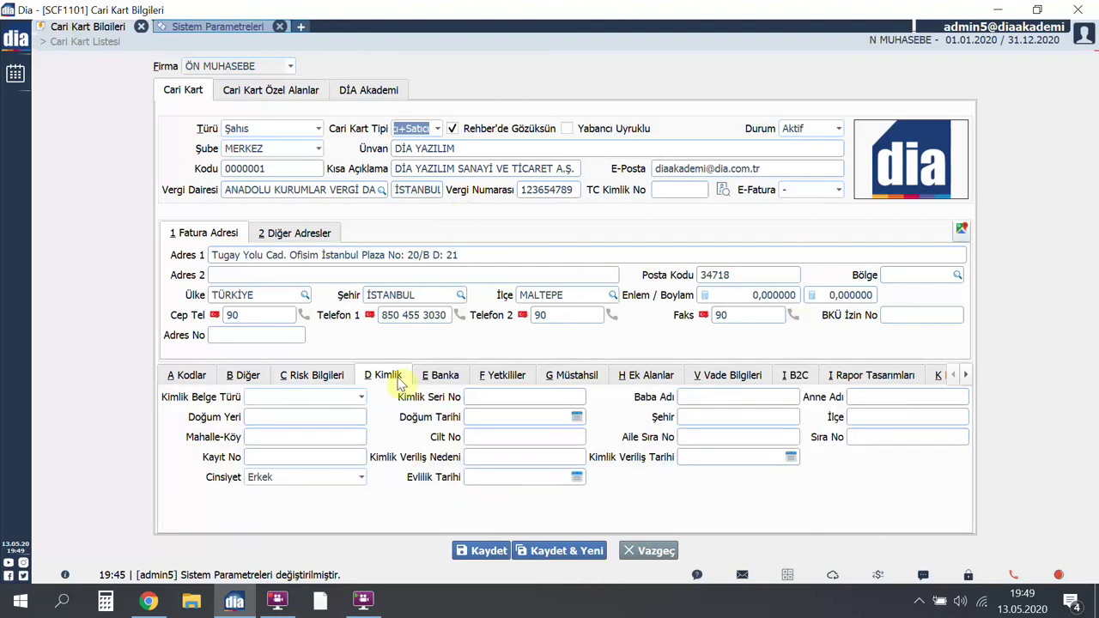
pyautogui.scroll(-1, 309, 137)
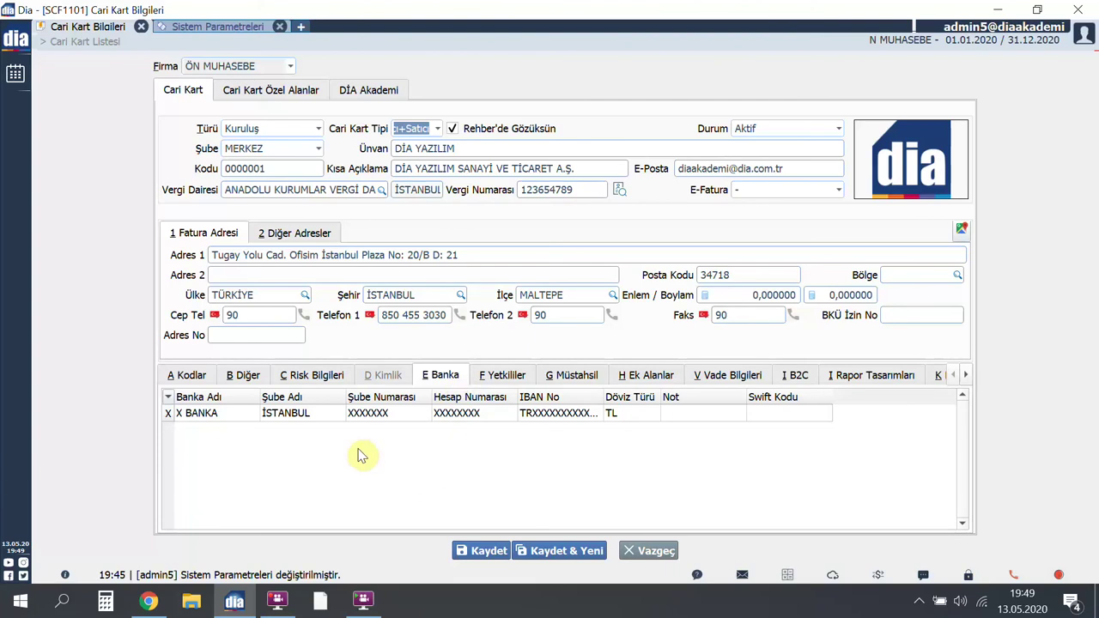
# - Review the card's Yetkililer and Müstahsil details and the available E-Fatura options, leaving E-Fatura unchanged
pyautogui.click(363, 453)
pyautogui.click(502, 378)
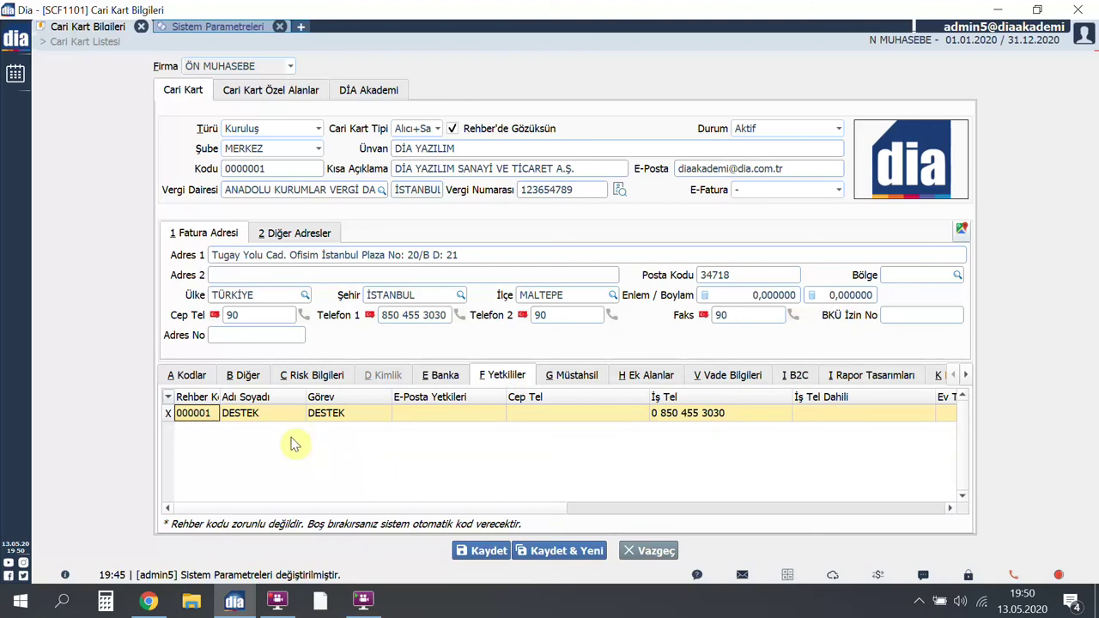
pyautogui.click(577, 376)
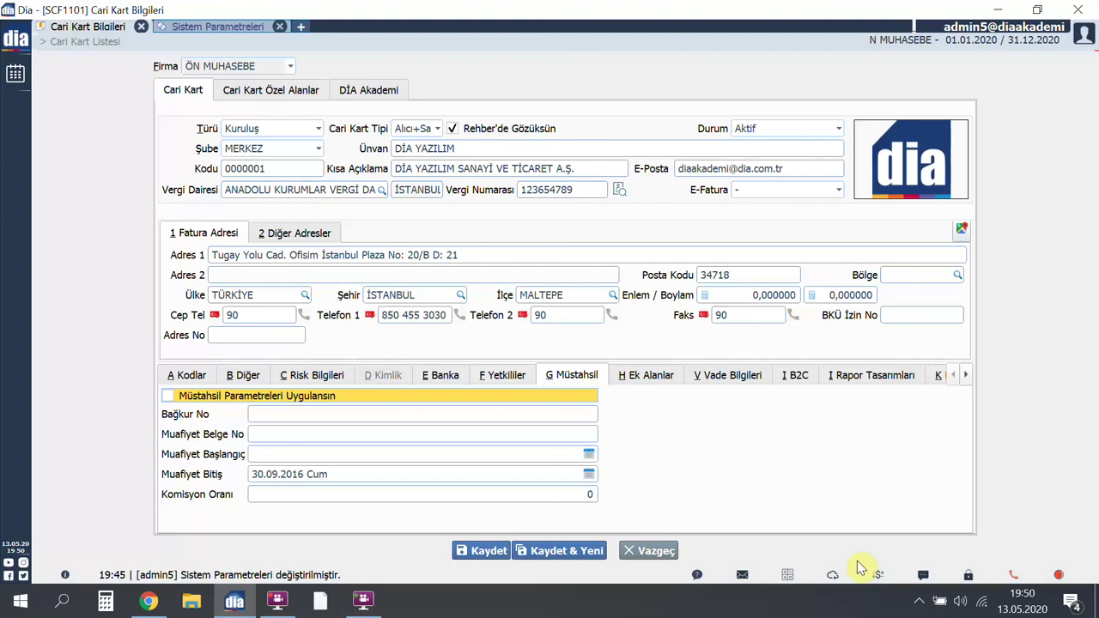
pyautogui.click(790, 189)
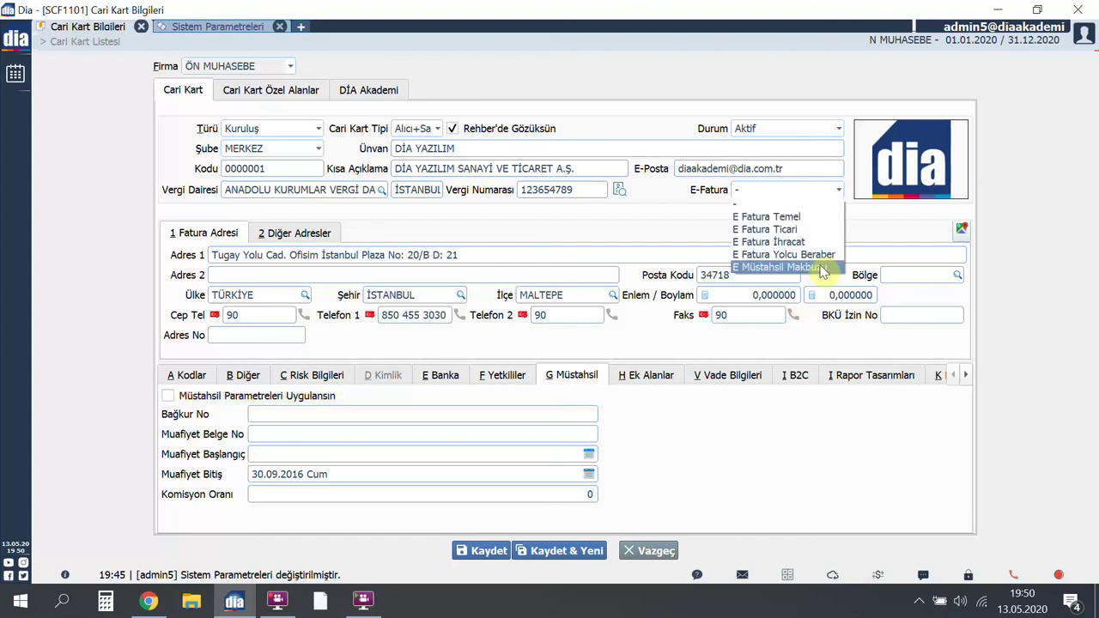
pyautogui.click(697, 227)
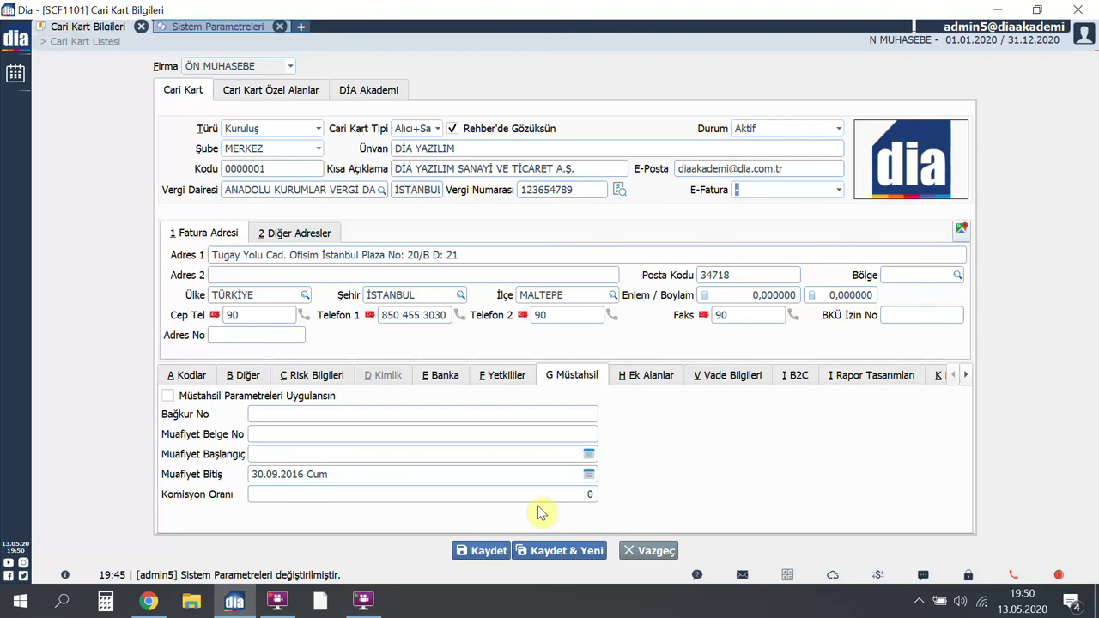
# - View the card's Ek Alanlar fields and the Vade Kontrolü options in Vade Bilgileri without changing them
pyautogui.click(645, 375)
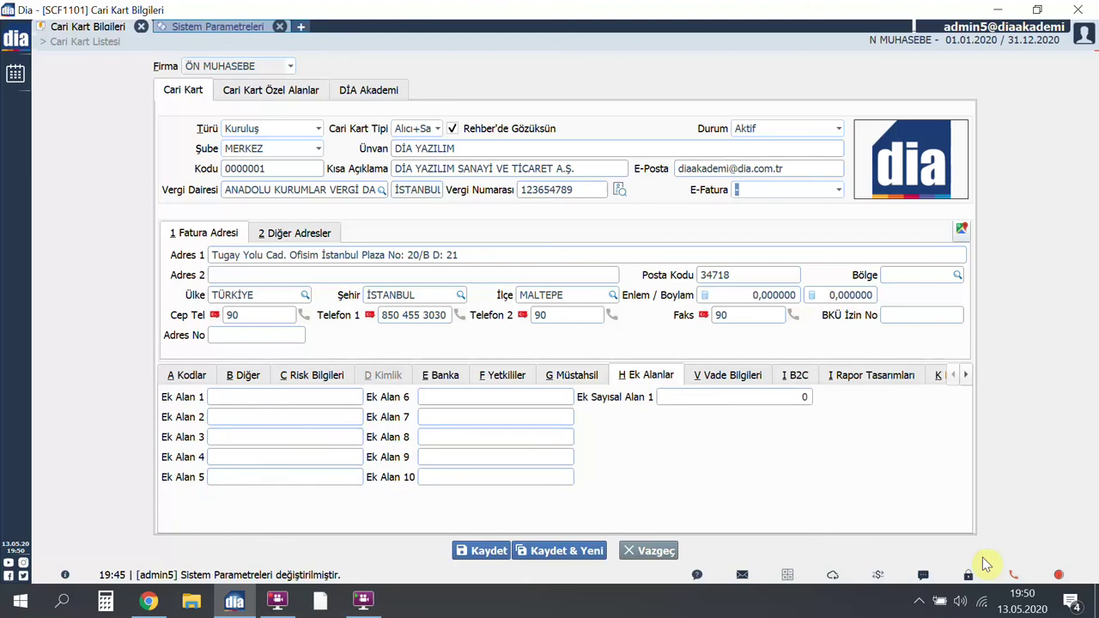
pyautogui.click(739, 378)
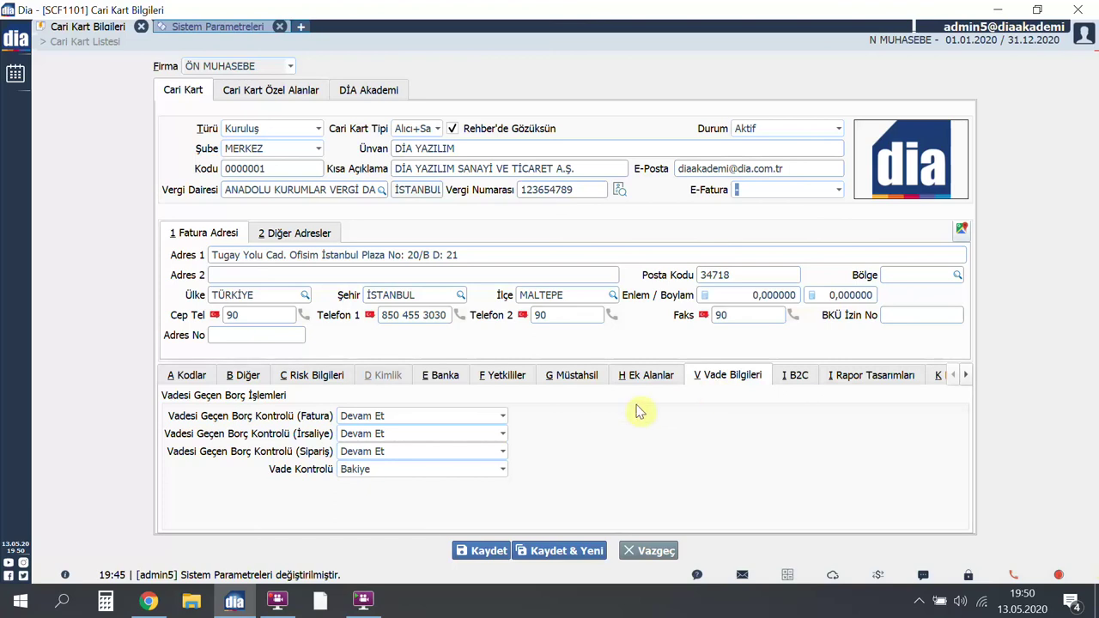
pyautogui.click(700, 376)
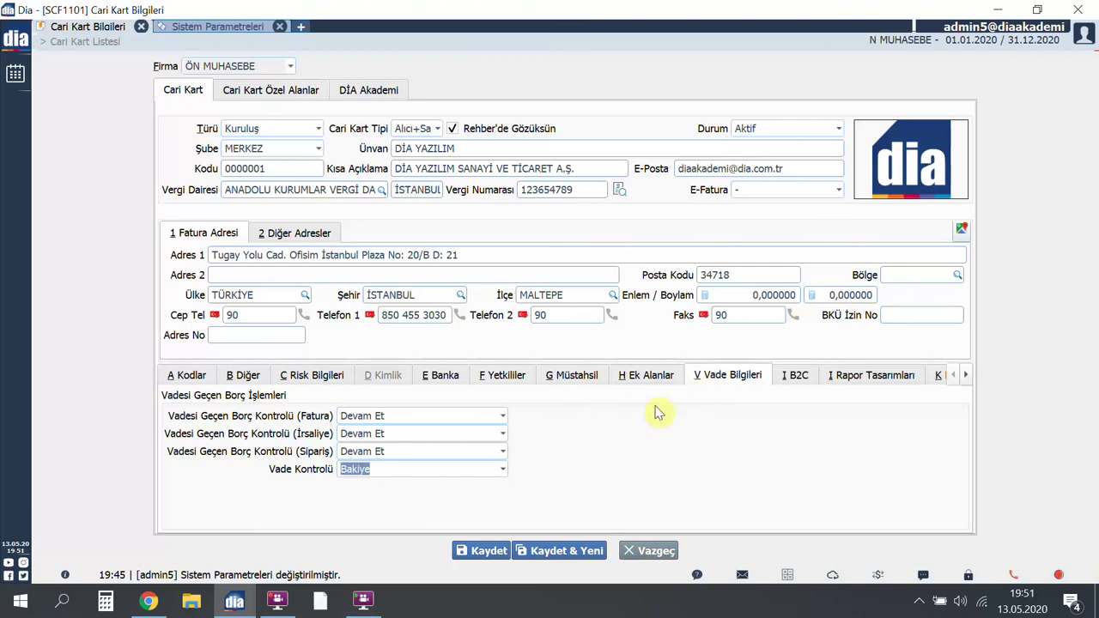
pyautogui.click(502, 469)
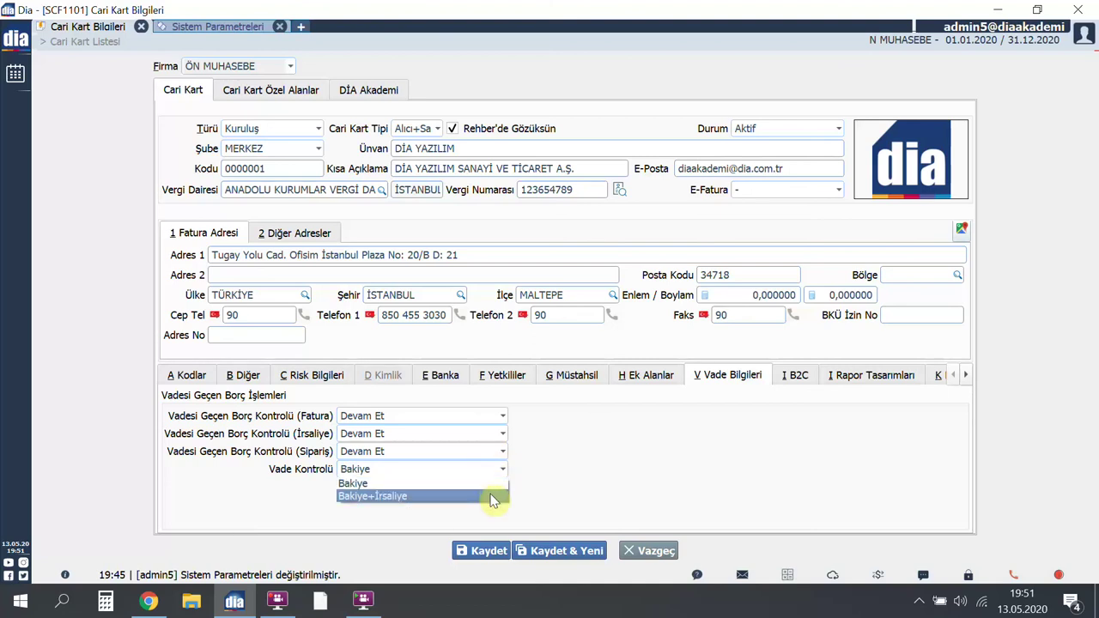
pyautogui.click(550, 470)
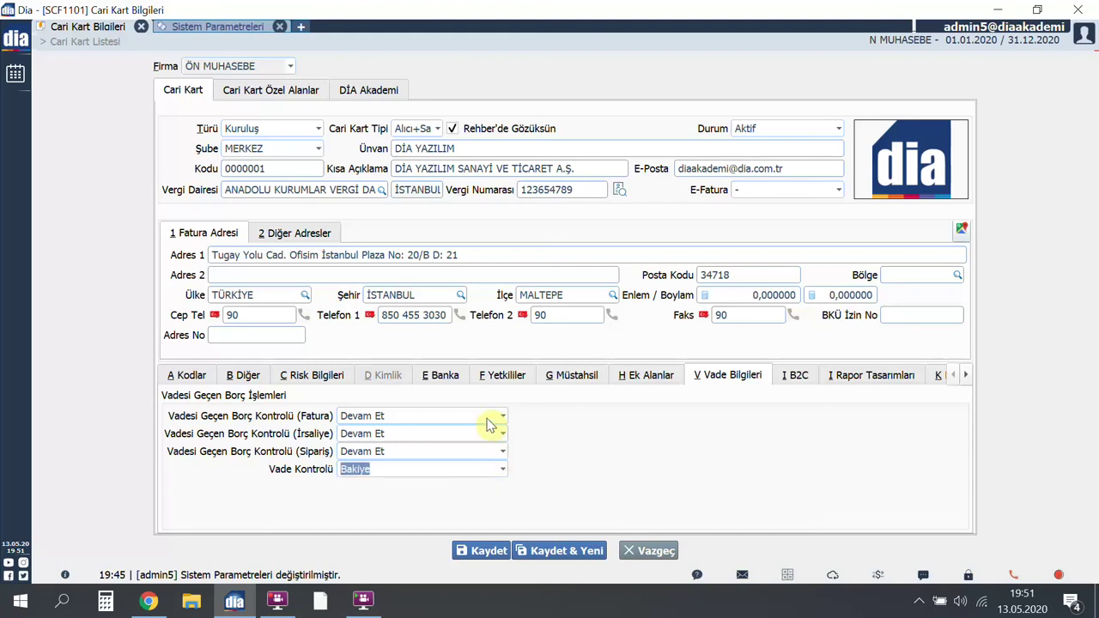
# - Check the available Vadesi Geçen Borç Kontrolü options for Fatura, İrsaliye and Sipariş, keeping Devam Et
pyautogui.click(496, 417)
pyautogui.click(501, 433)
pyautogui.click(502, 438)
pyautogui.click(503, 453)
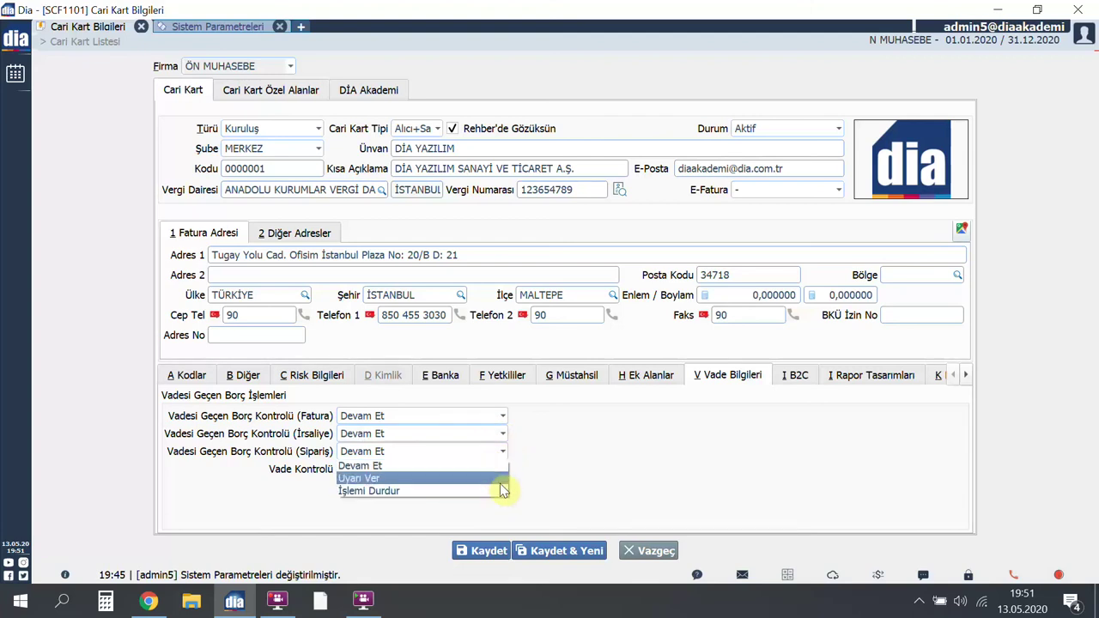
pyautogui.click(588, 461)
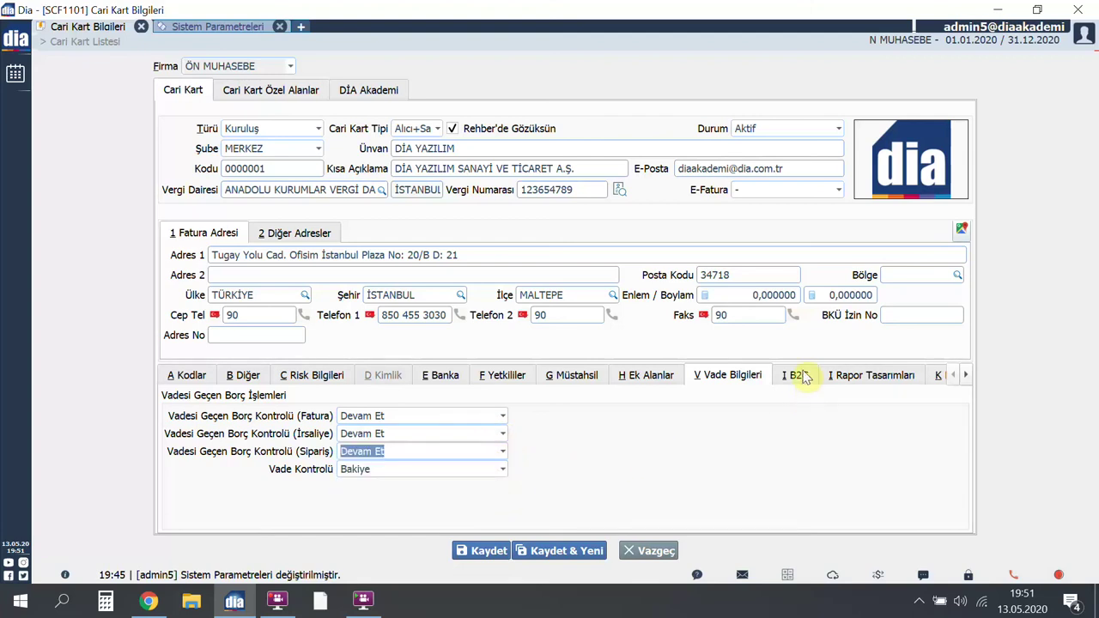
# - Review the B2C, Rapor Tasarımları and Kargo Bilgileri fields, and save the account card
pyautogui.click(803, 377)
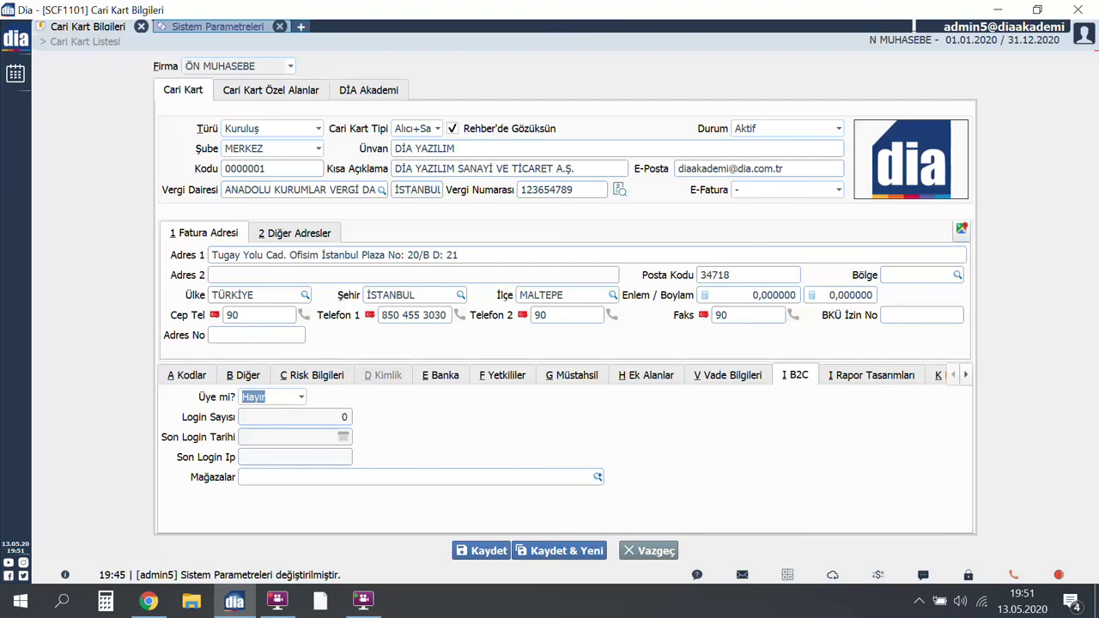
pyautogui.click(871, 376)
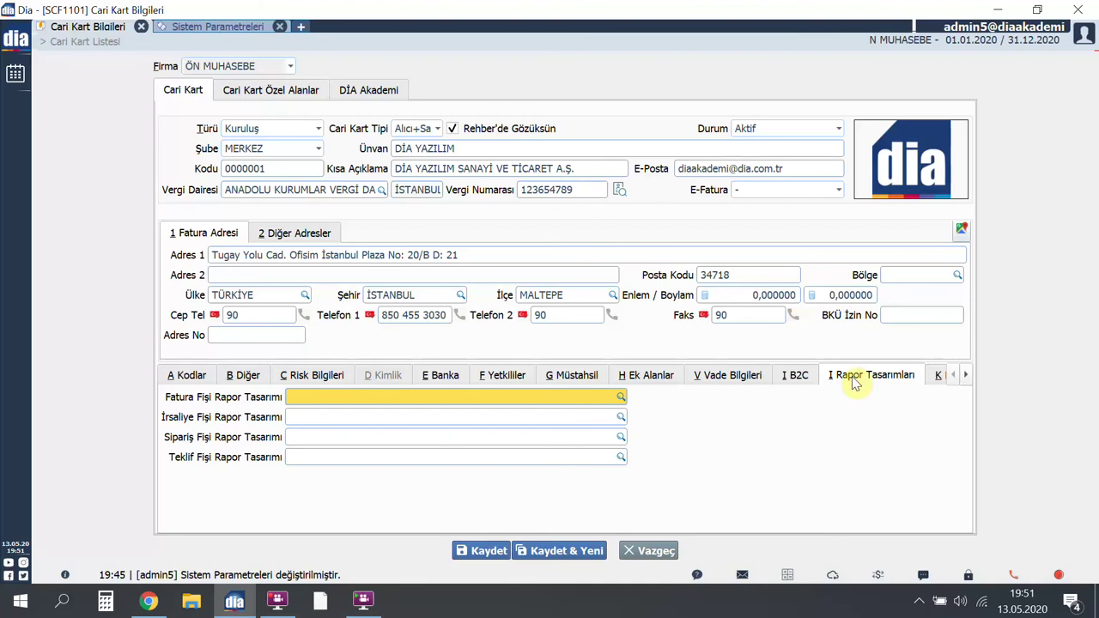
pyautogui.click(965, 376)
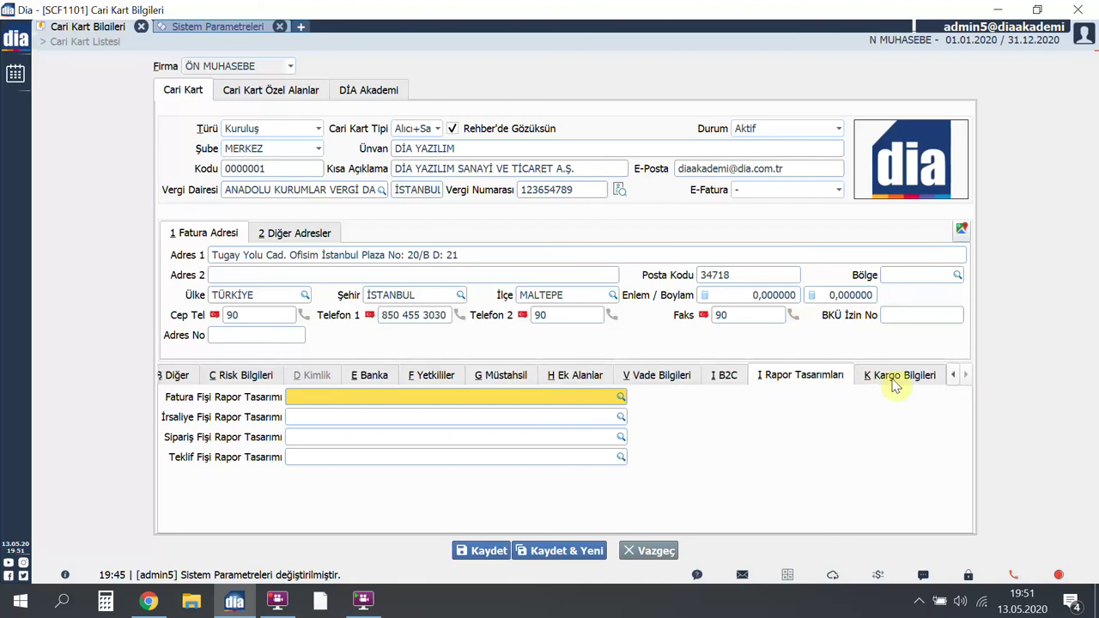
pyautogui.click(898, 375)
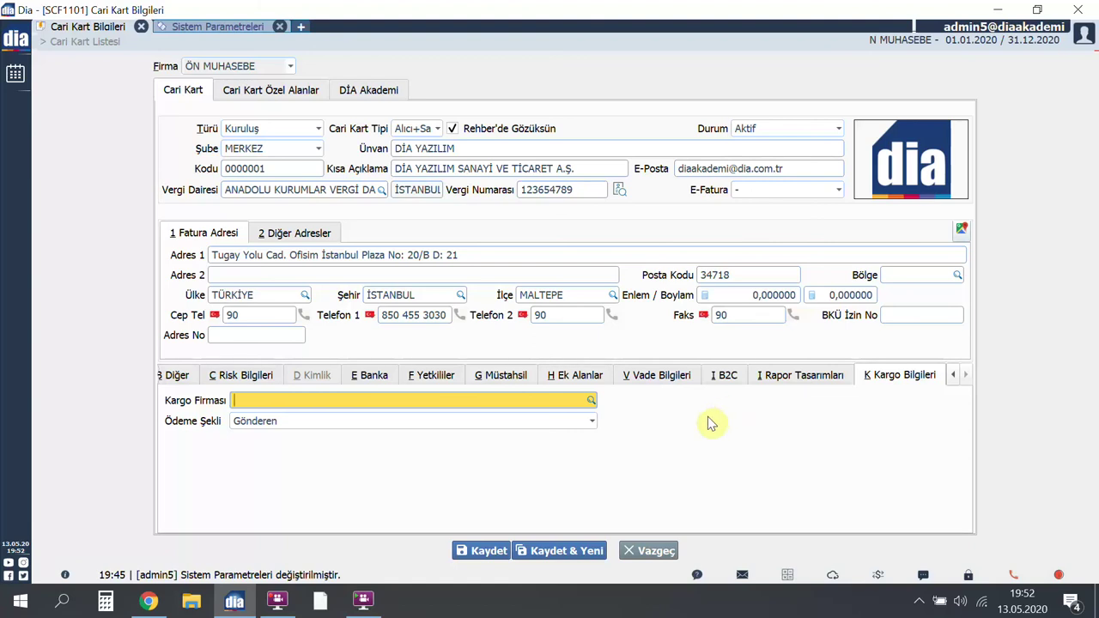
pyautogui.click(488, 552)
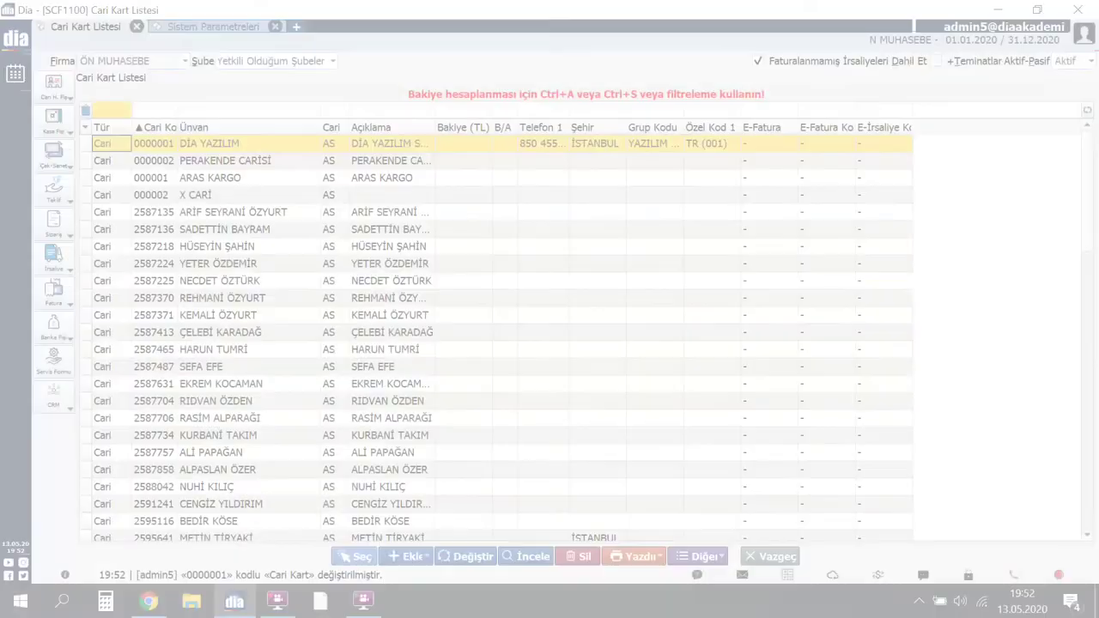